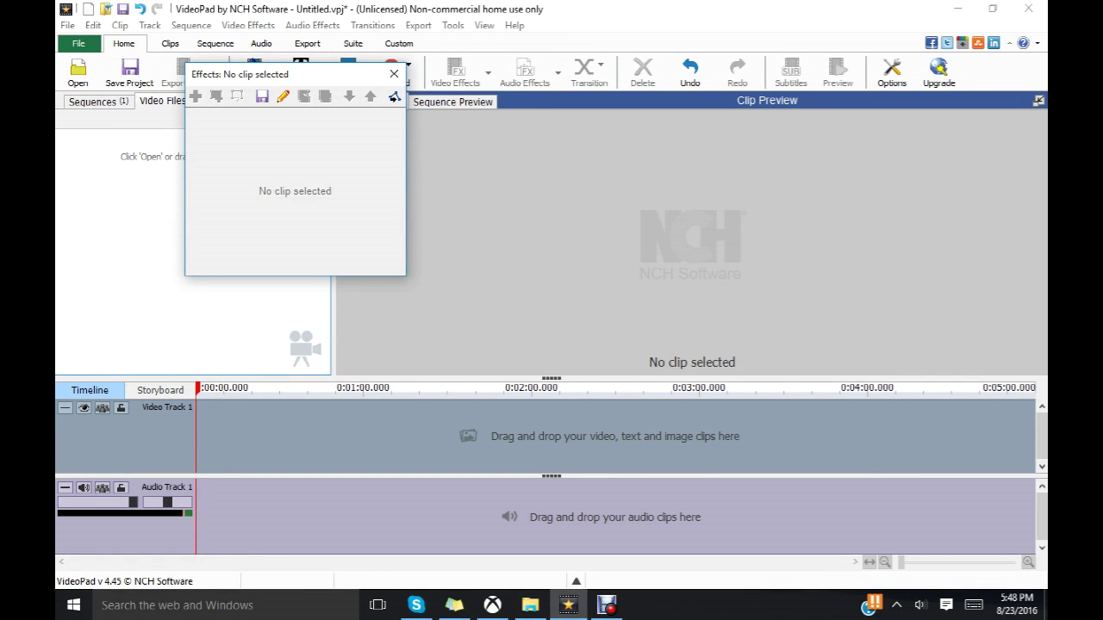
Close the 'Effects: No clip selected' window.
click(394, 73)
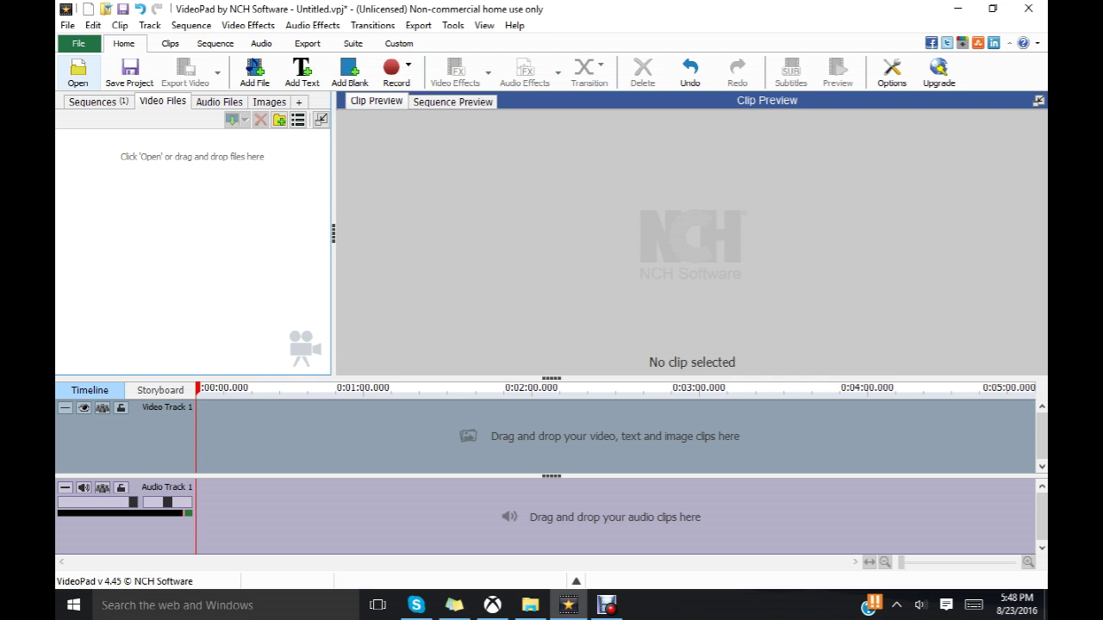
Import the clipmaker (7) video, then delete it from the project.
click(77, 73)
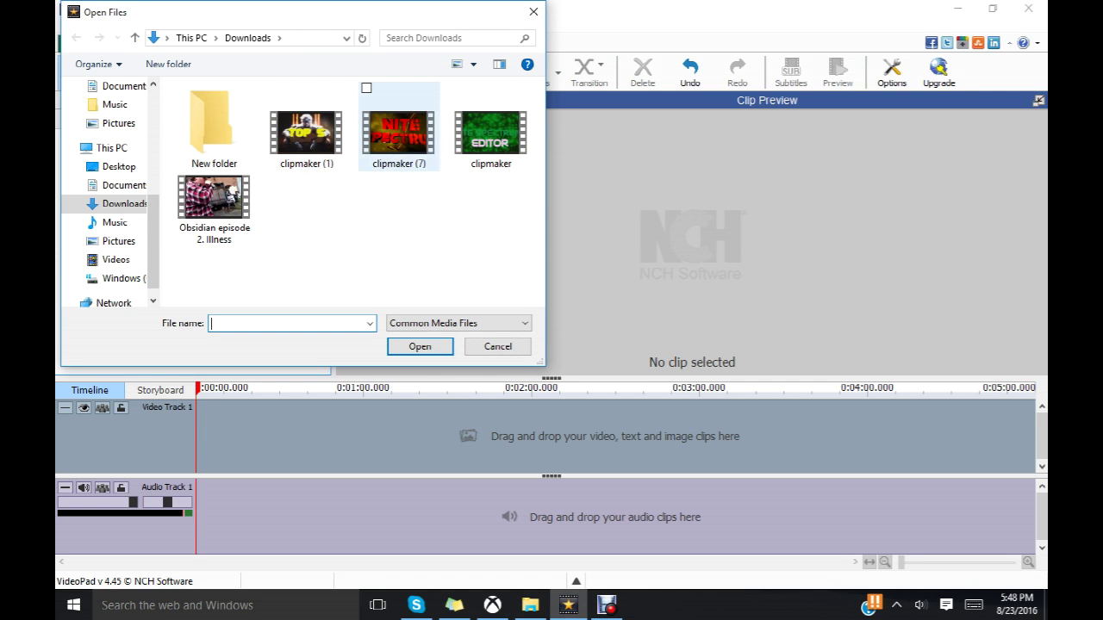
double_click(398, 133)
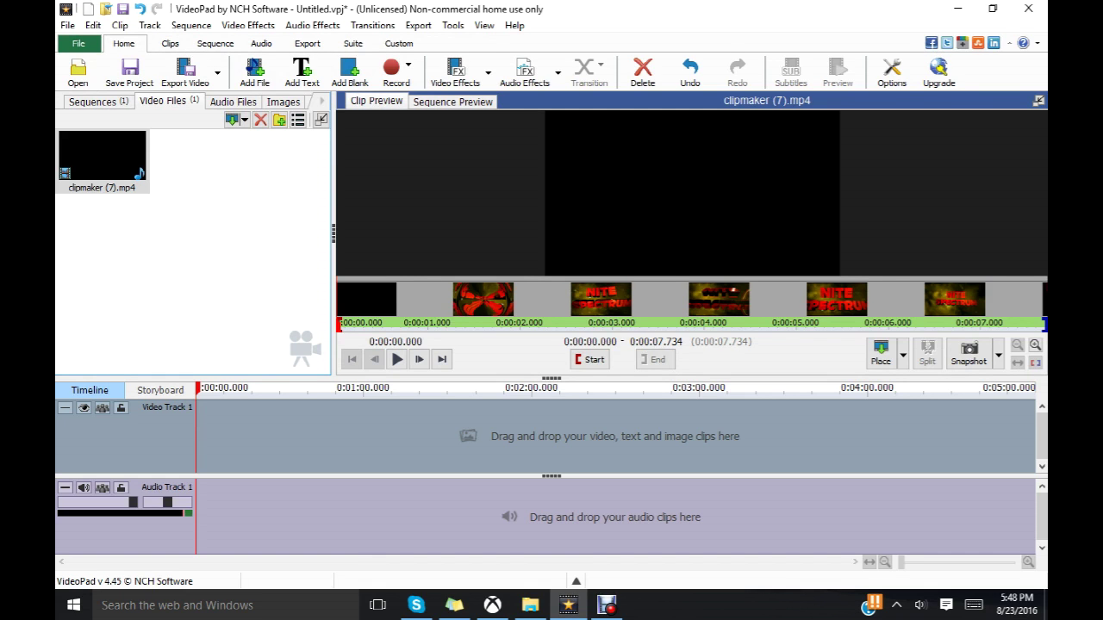
key(Delete)
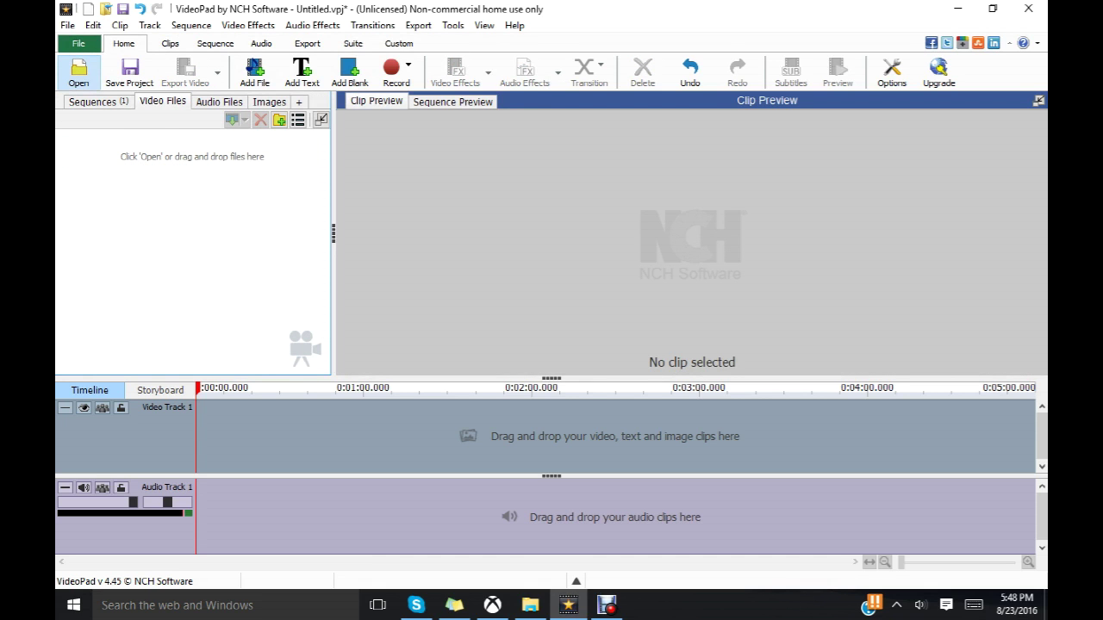
Import the 'Obsidian episode 2. Illness' video from Downloads.
click(78, 73)
click(214, 202)
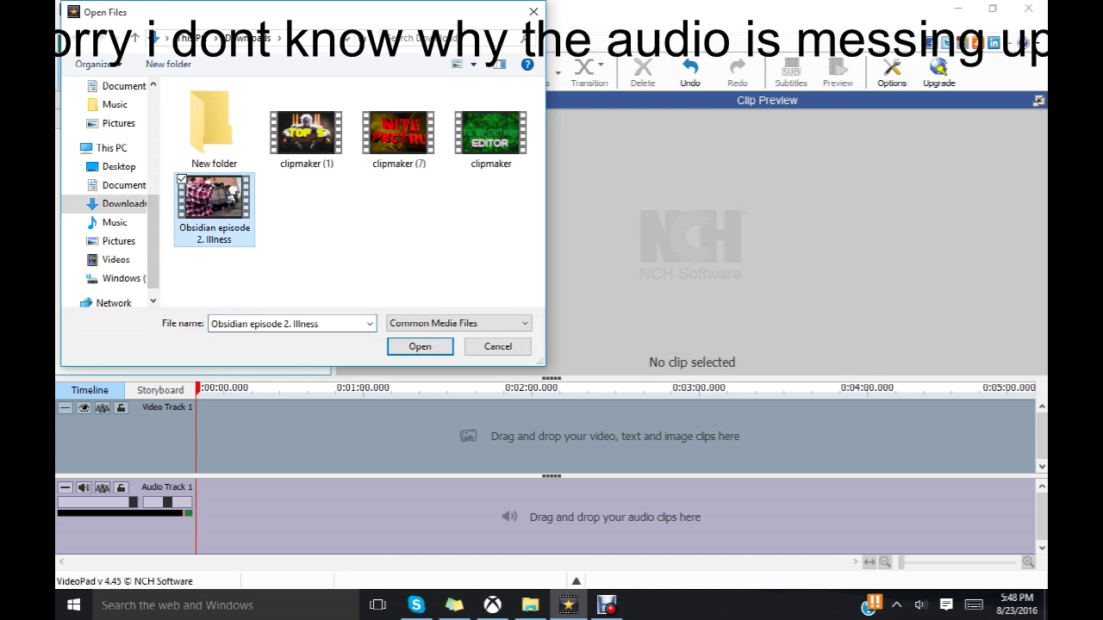
key(Return)
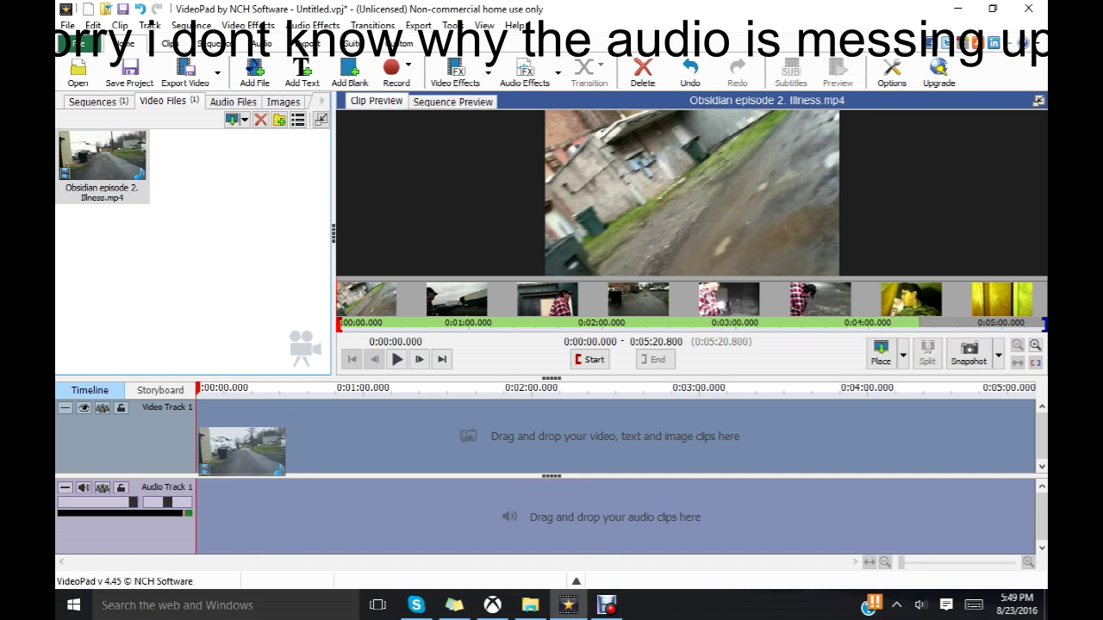
Place the Obsidian clip on Video Track 1, move the playhead to its 0:05:20.799 end, and select all clips.
drag(101, 160, 216, 448)
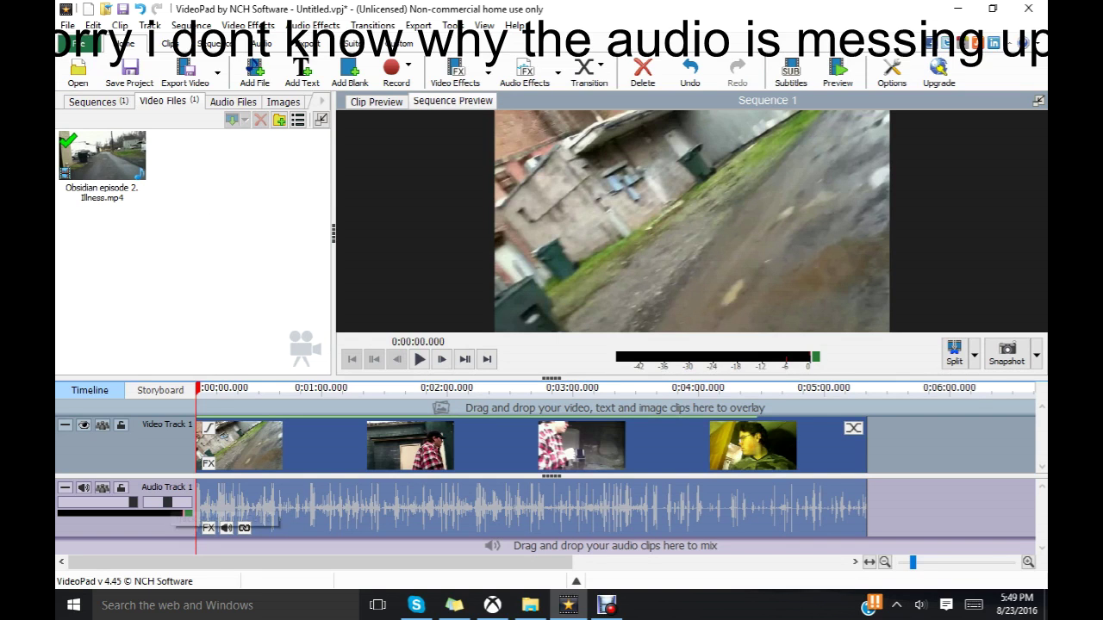
click(487, 504)
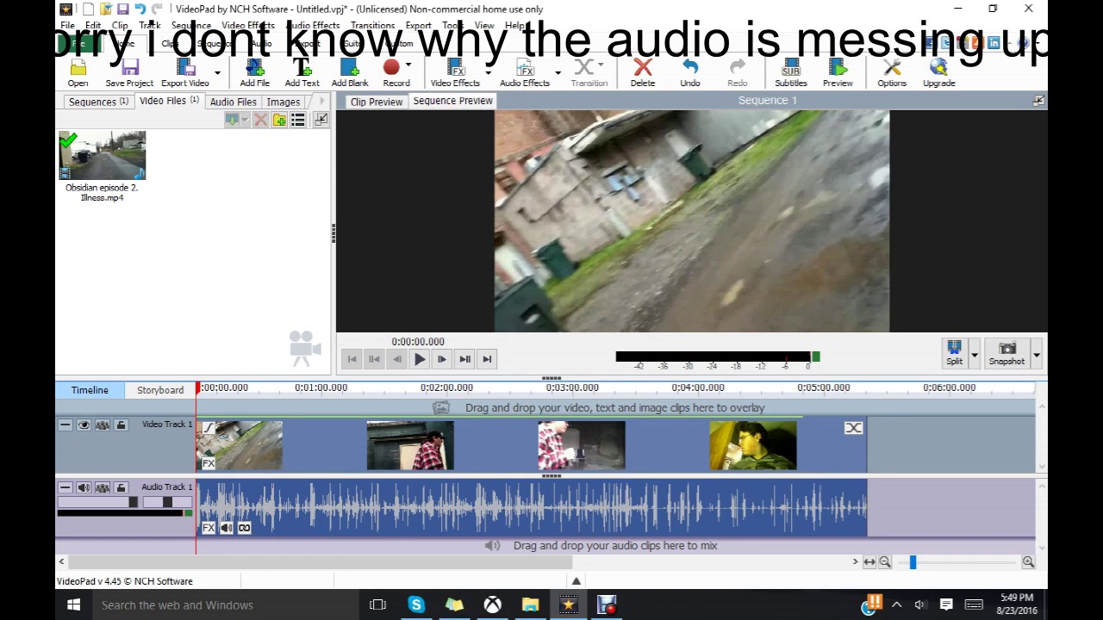
click(868, 388)
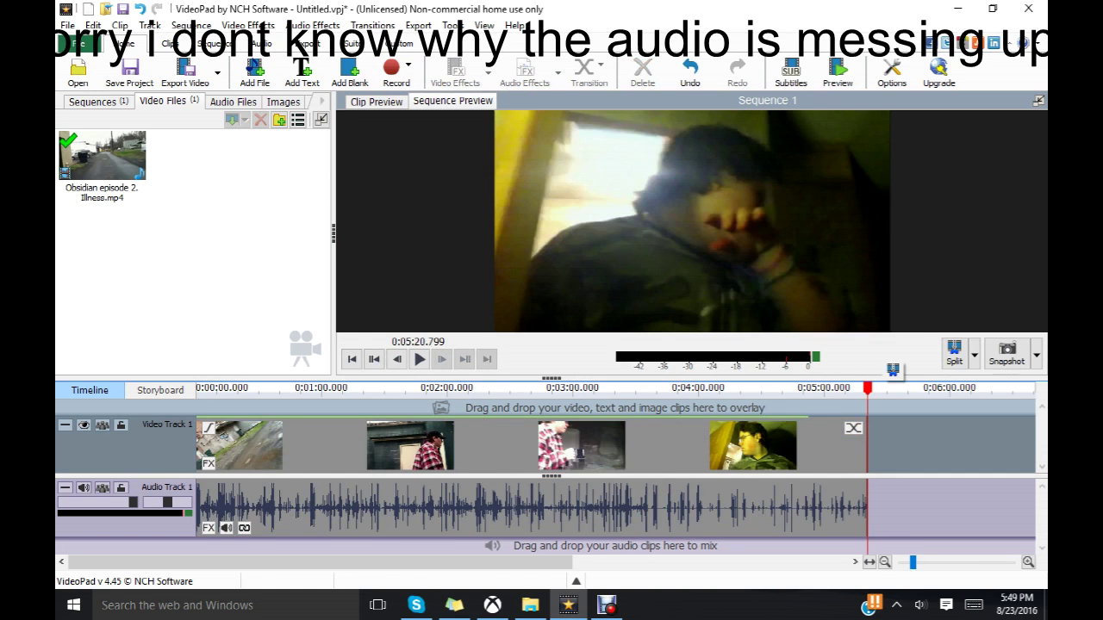
key(ctrl+a)
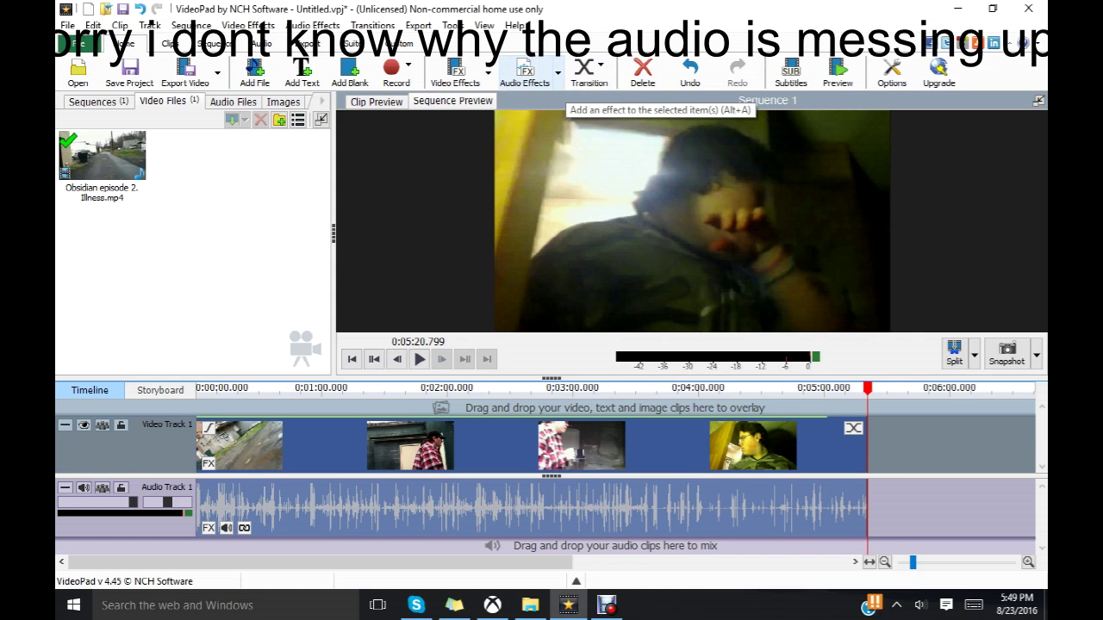
Browse the Audio Effects gallery, then scroll through the fades, shapes, reveals and 3D transitions.
click(526, 74)
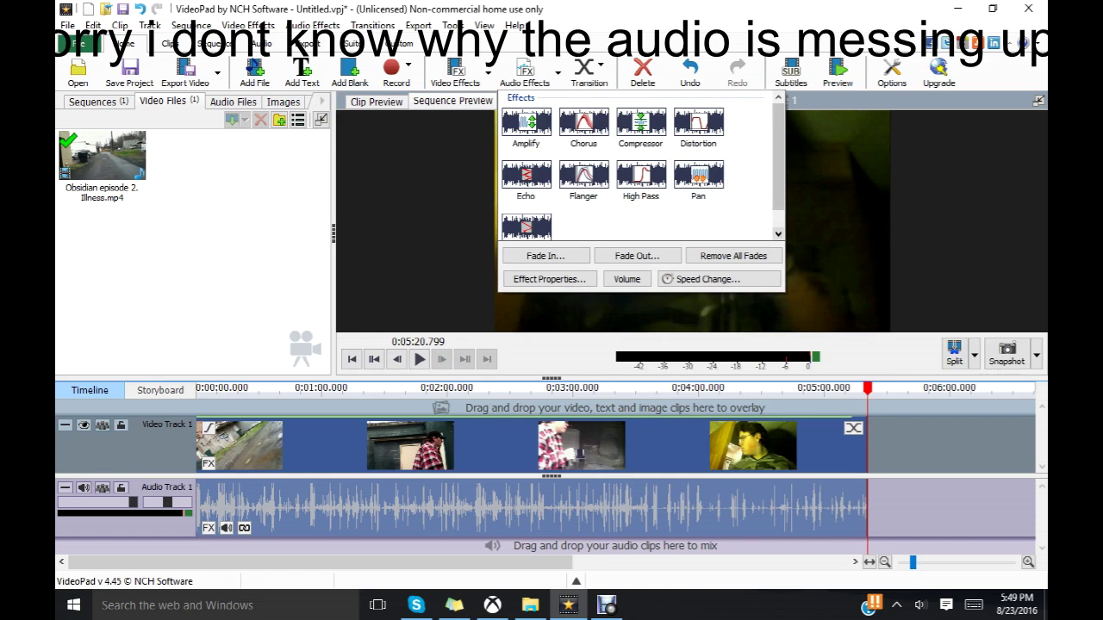
scroll(637, 164, down, 1)
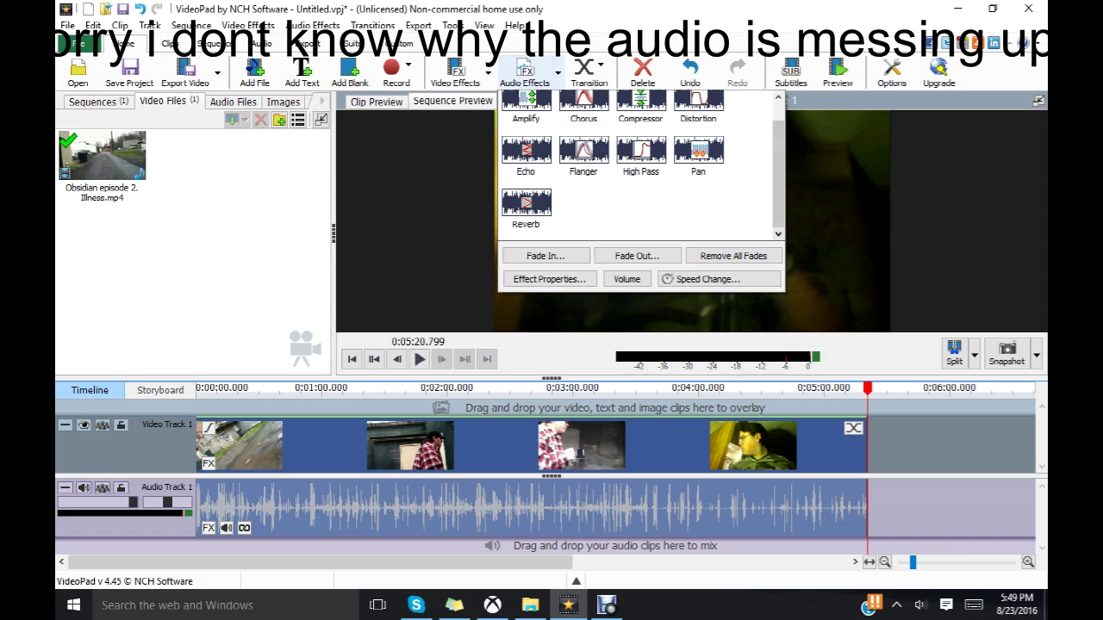
click(584, 69)
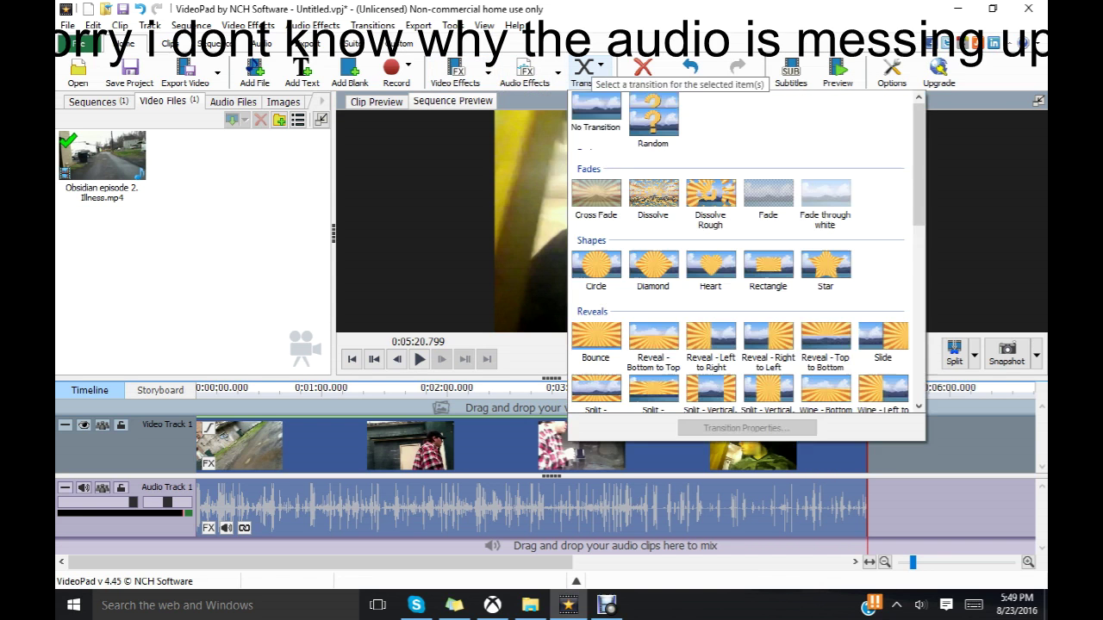
scroll(741, 259, down, 1)
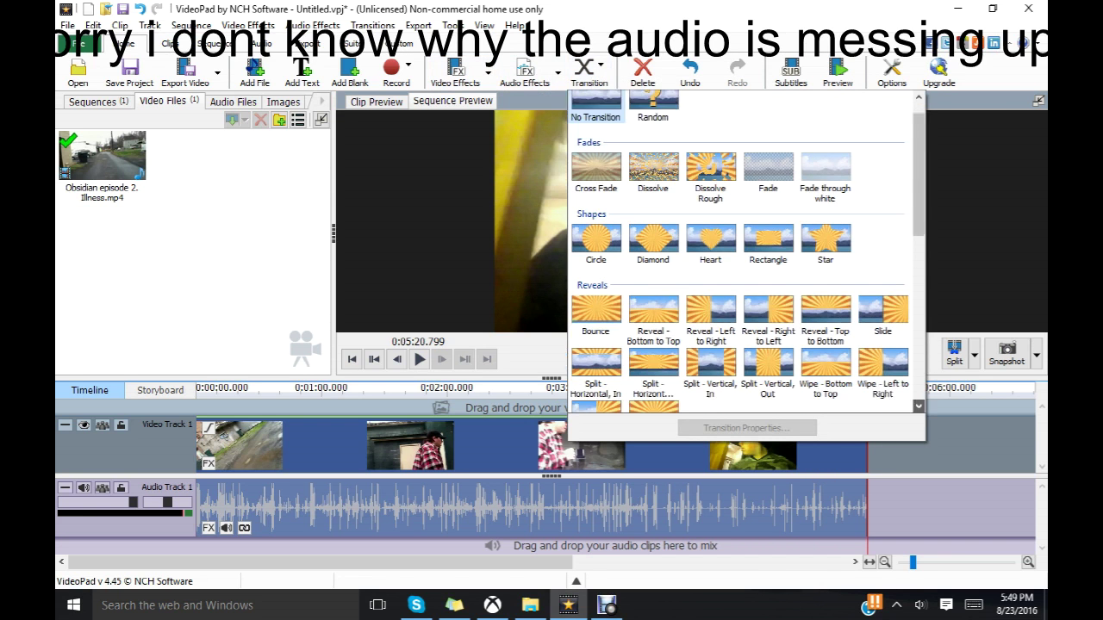
scroll(741, 259, down, 1)
scroll(741, 259, down, 2)
scroll(741, 259, down, 2)
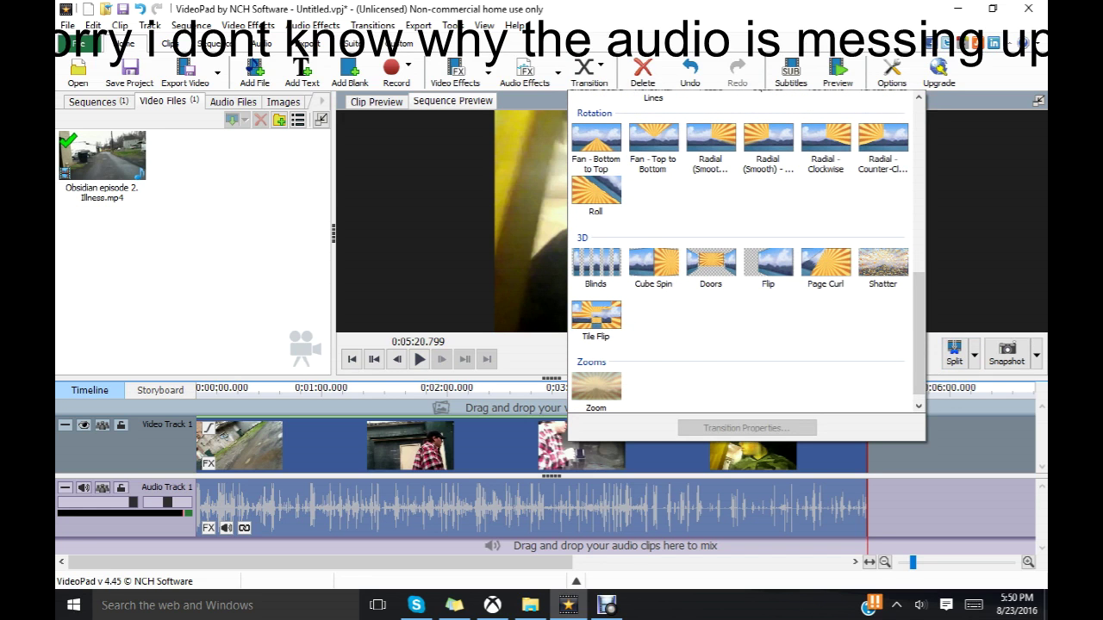
scroll(741, 259, up, 3)
scroll(741, 259, up, 3)
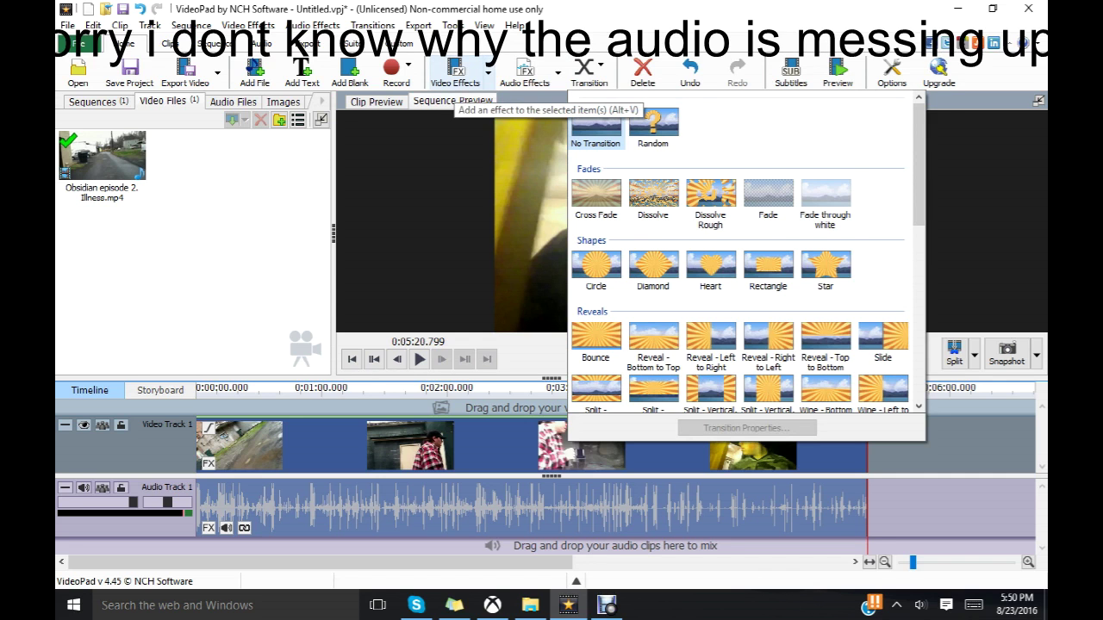
Scroll through the Video Effects gallery, then show the Record menu's video, screen, audio and narration options.
click(455, 73)
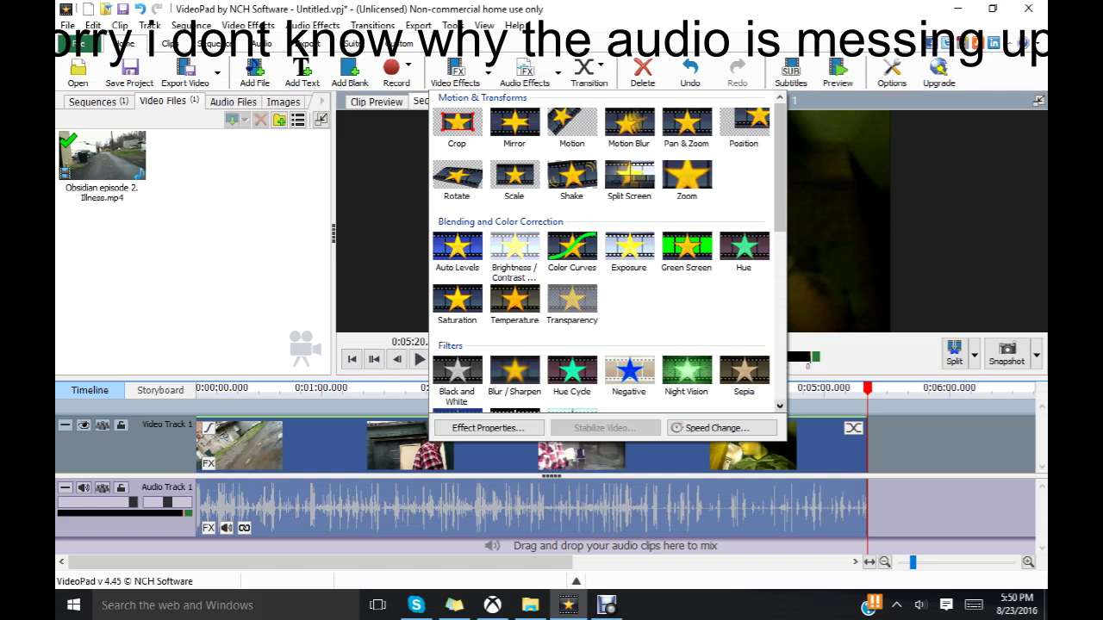
scroll(603, 249, down, 1)
scroll(610, 252, down, 2)
scroll(610, 252, down, 1)
scroll(610, 252, down, 1)
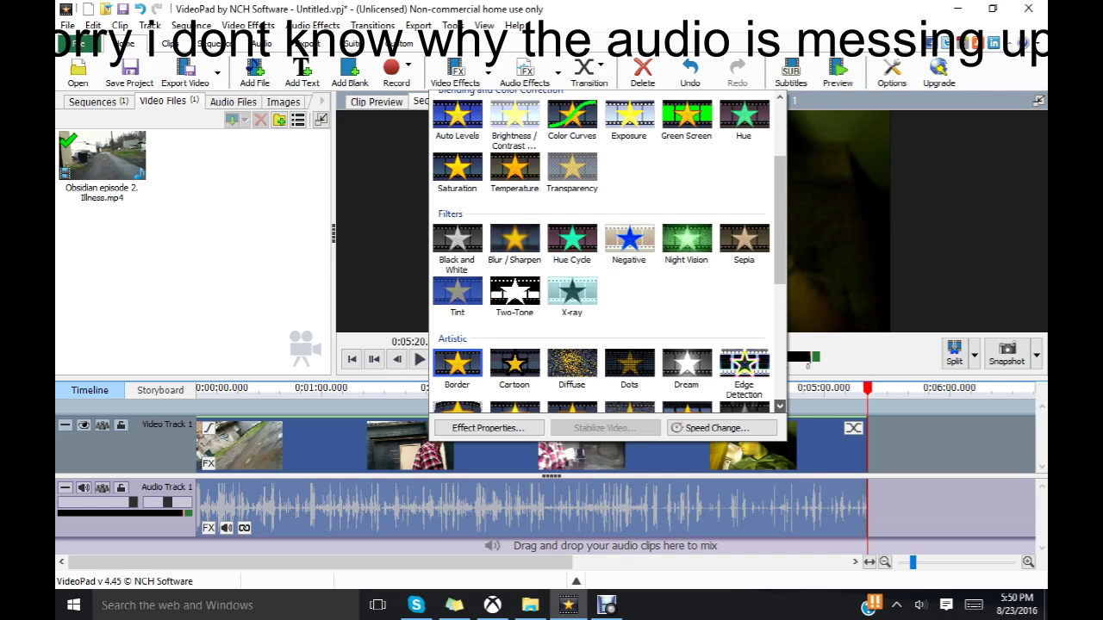
scroll(610, 251, down, 1)
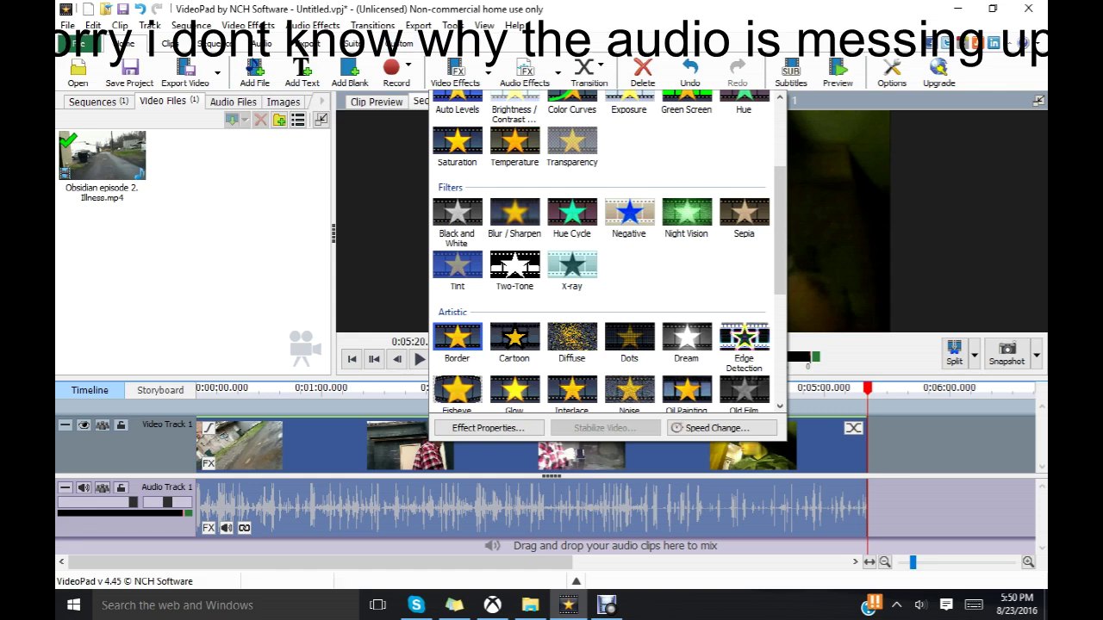
click(397, 74)
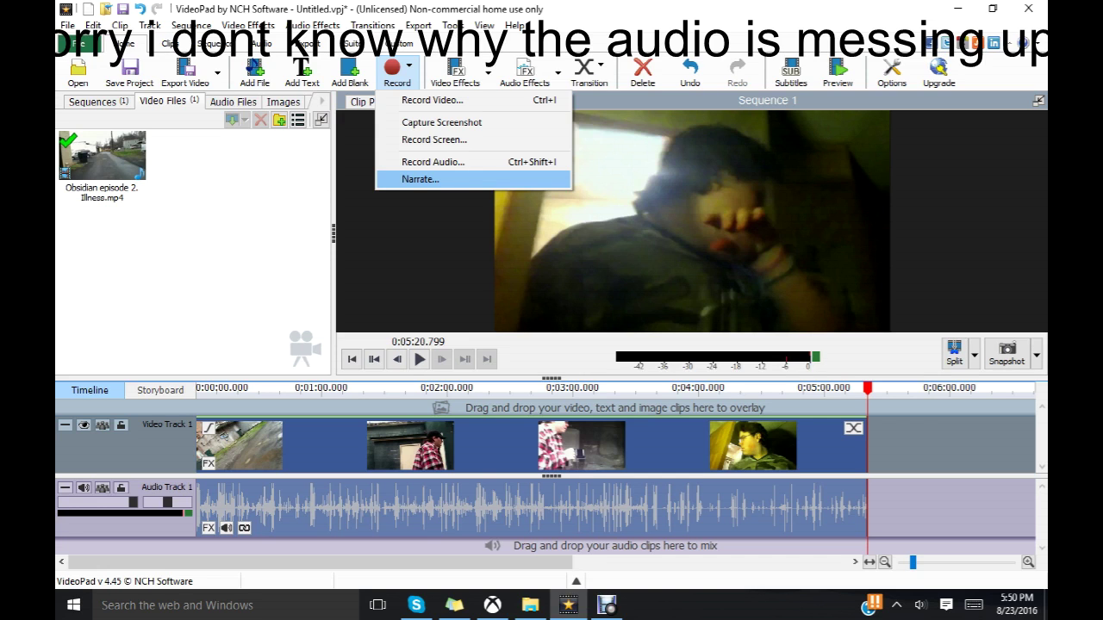
Dismiss the Record menu, add a blue blank clip, then undo it with Ctrl+Z.
key(Escape)
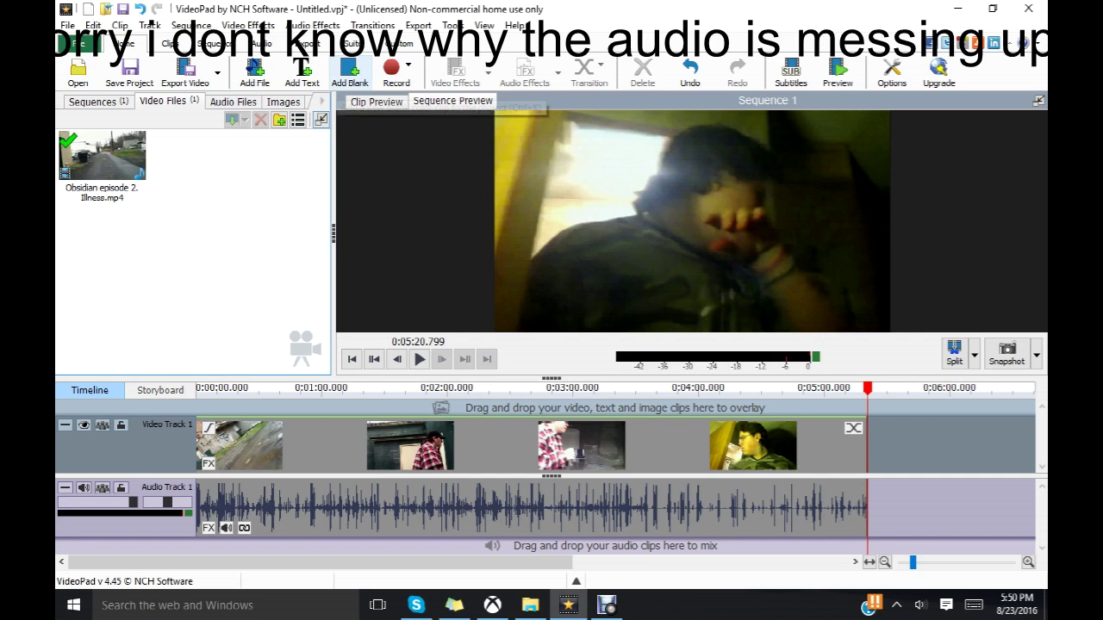
click(349, 74)
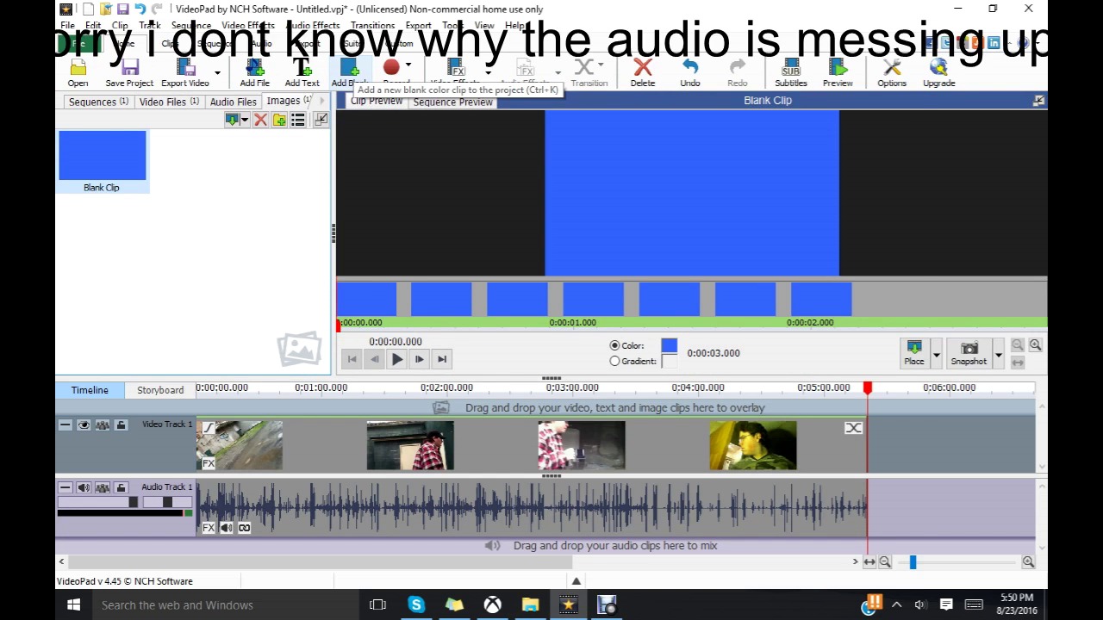
key(ctrl+z)
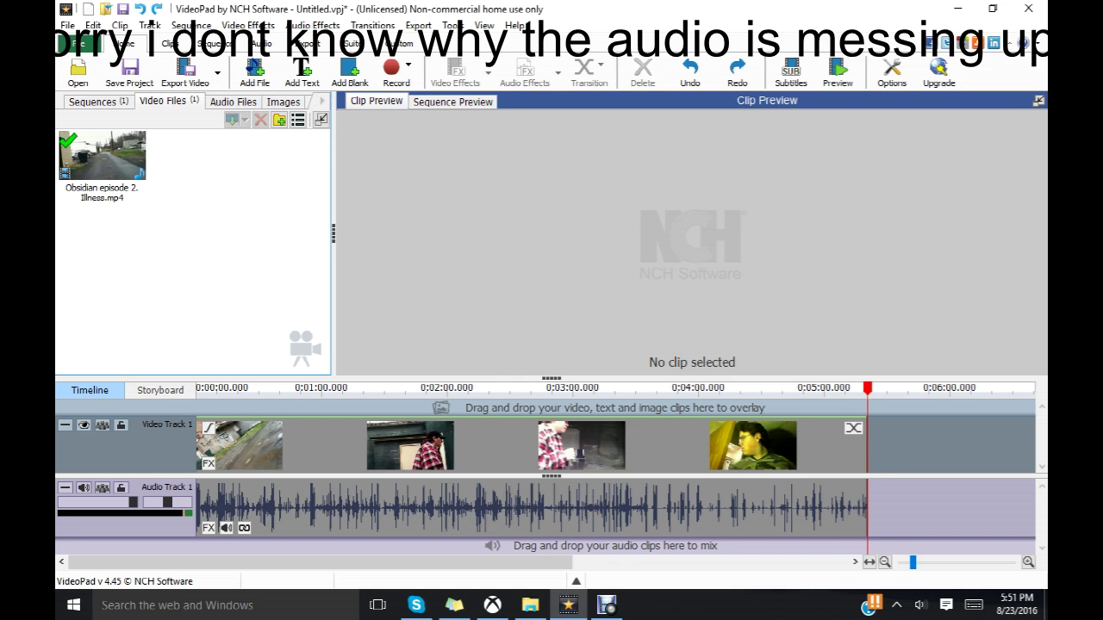
Play and pause the sequence preview, then move the playhead to 0:01:01.892.
key(ctrl+a)
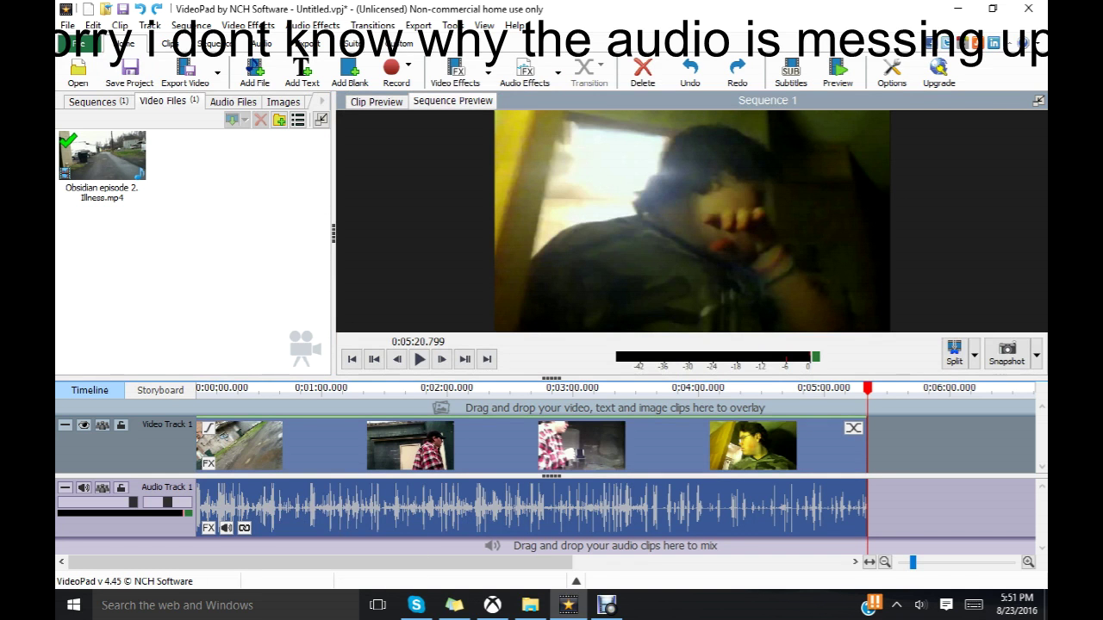
key(space)
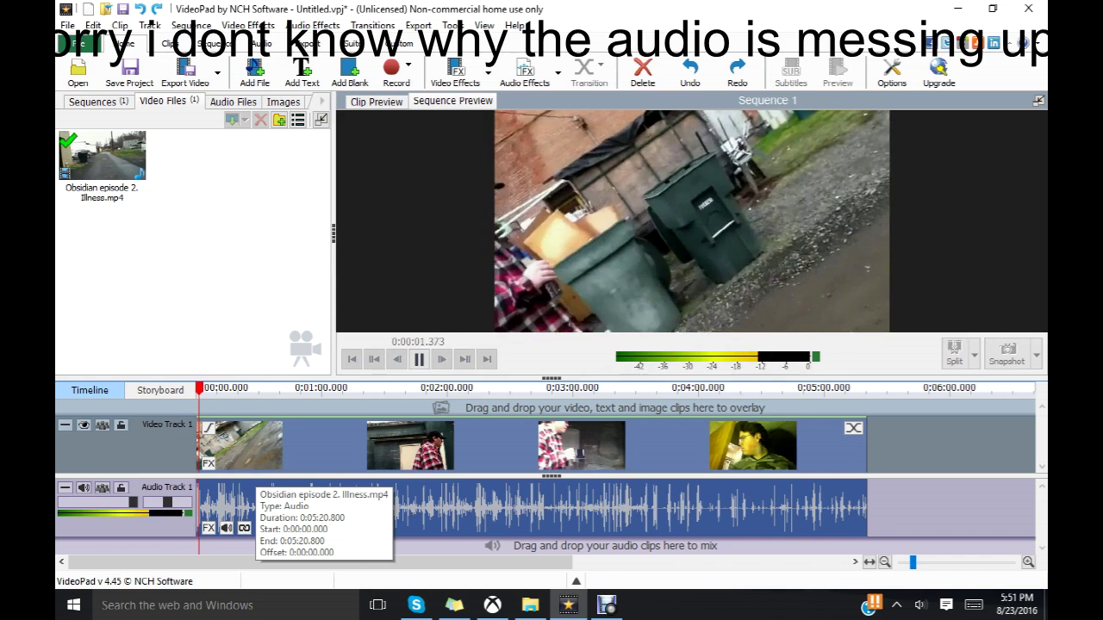
key(space)
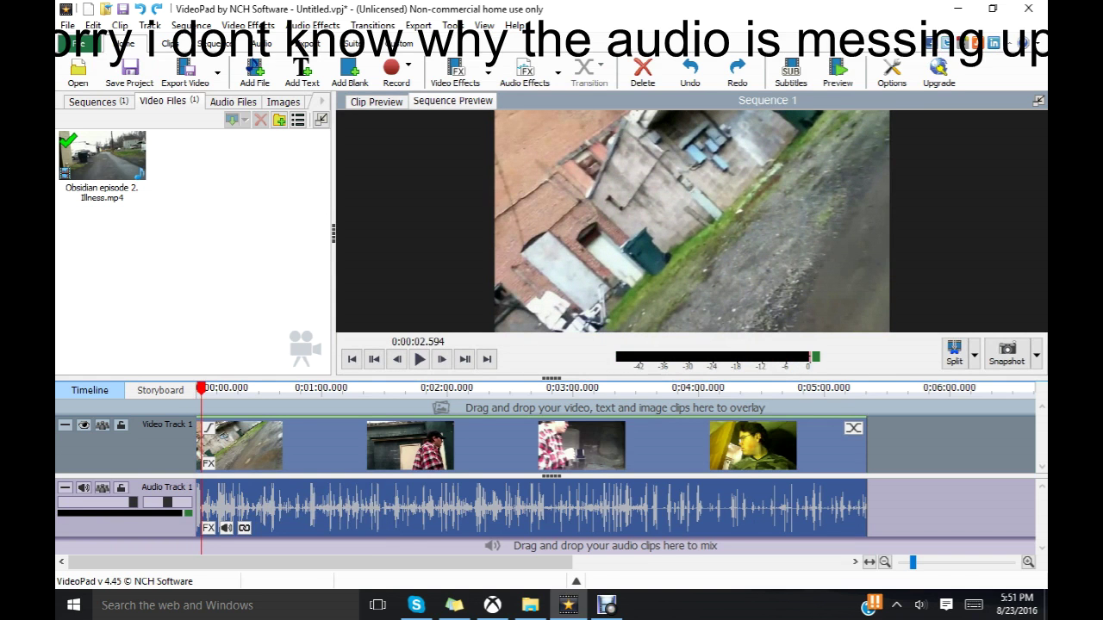
key(space)
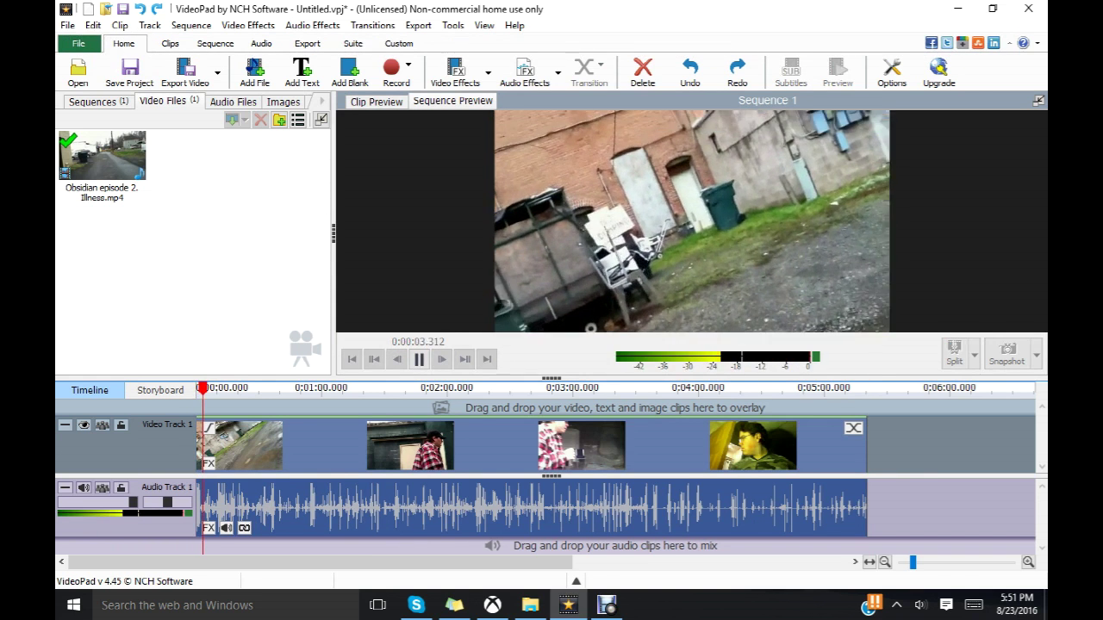
key(space)
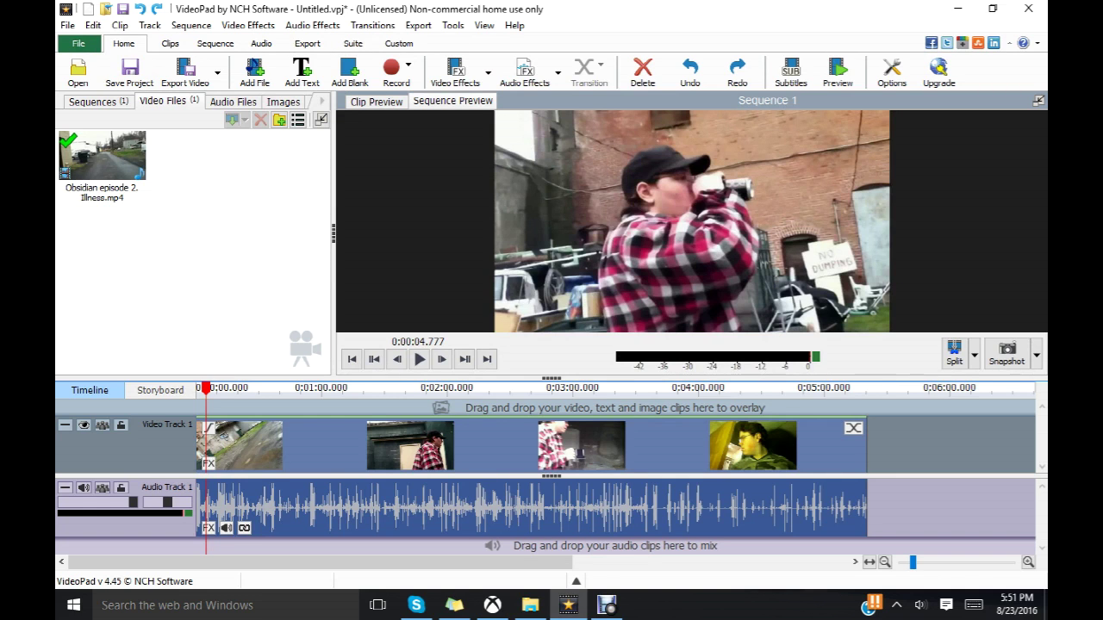
click(325, 388)
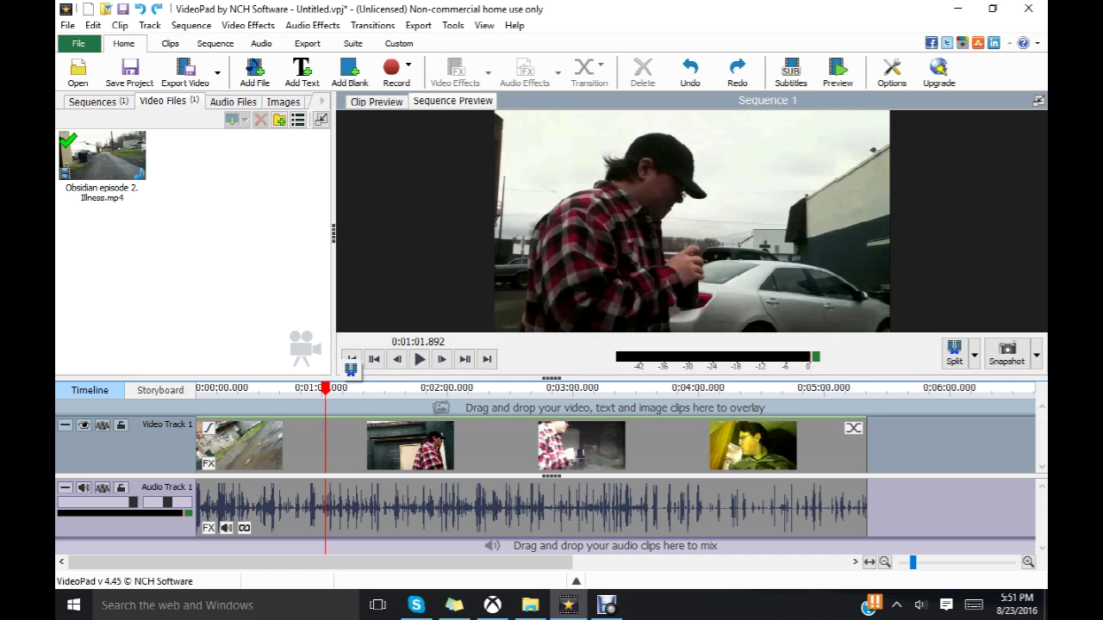
Split the Obsidian clip at 0:01:01.892 and delete the first part from both tracks.
click(954, 353)
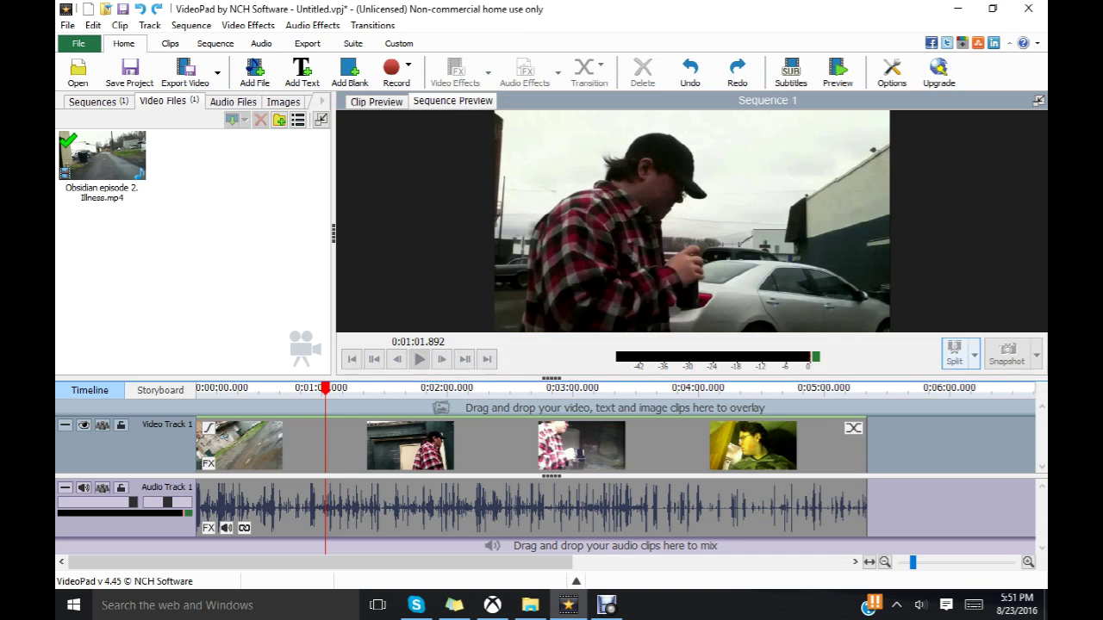
key(space)
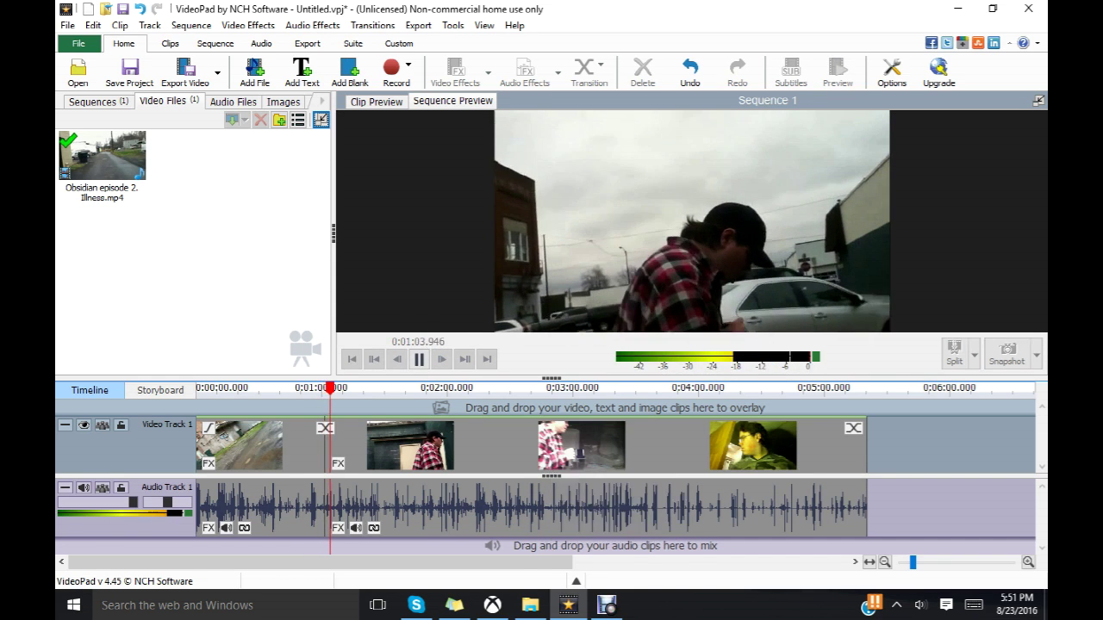
key(space)
click(258, 444)
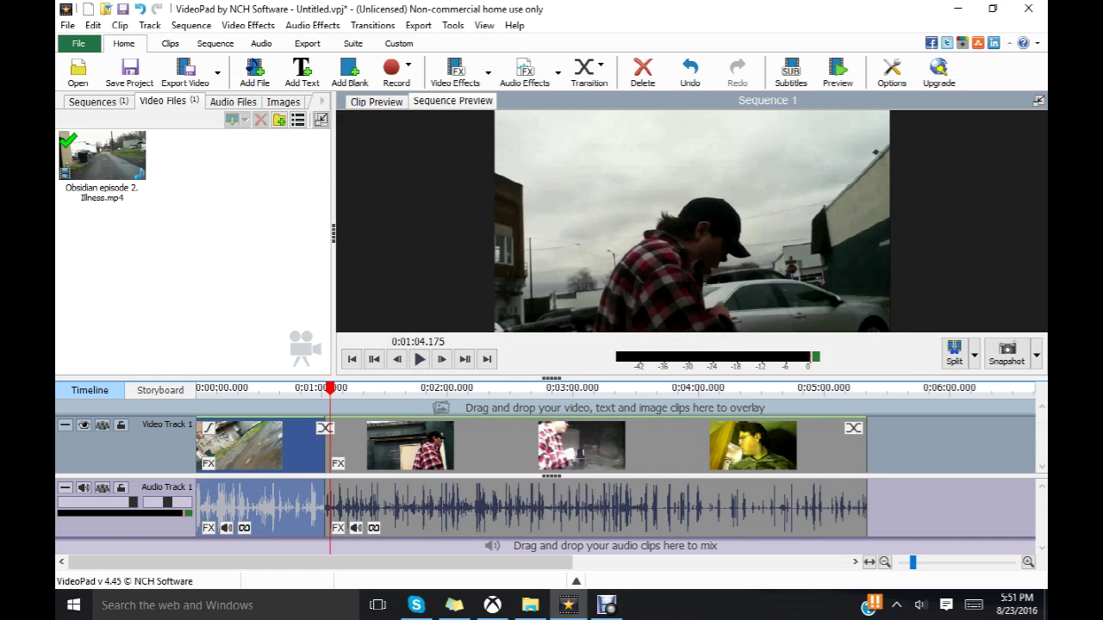
key(Tab)
key(shift+Tab)
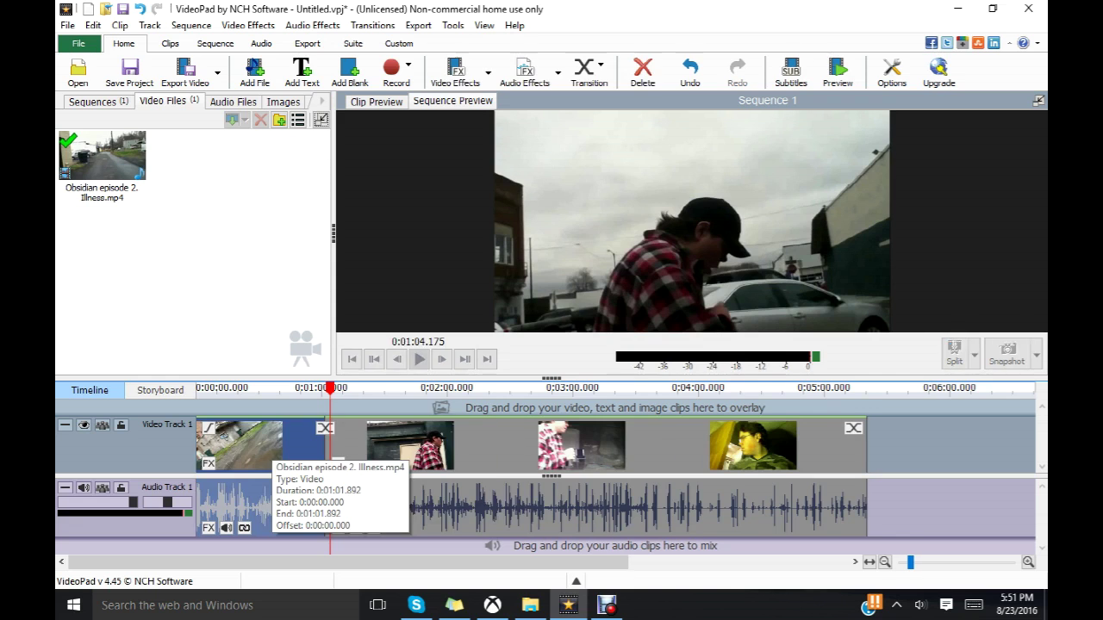
key(Delete)
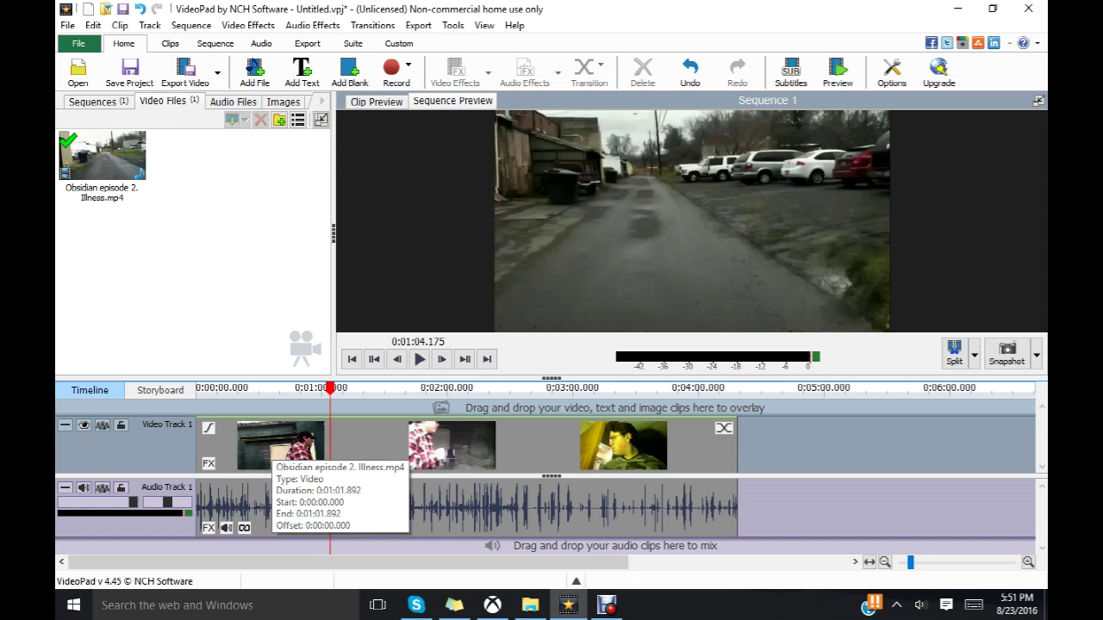
Split the remaining clip at about 0:01:40.435 and select the part after the cut.
key(space)
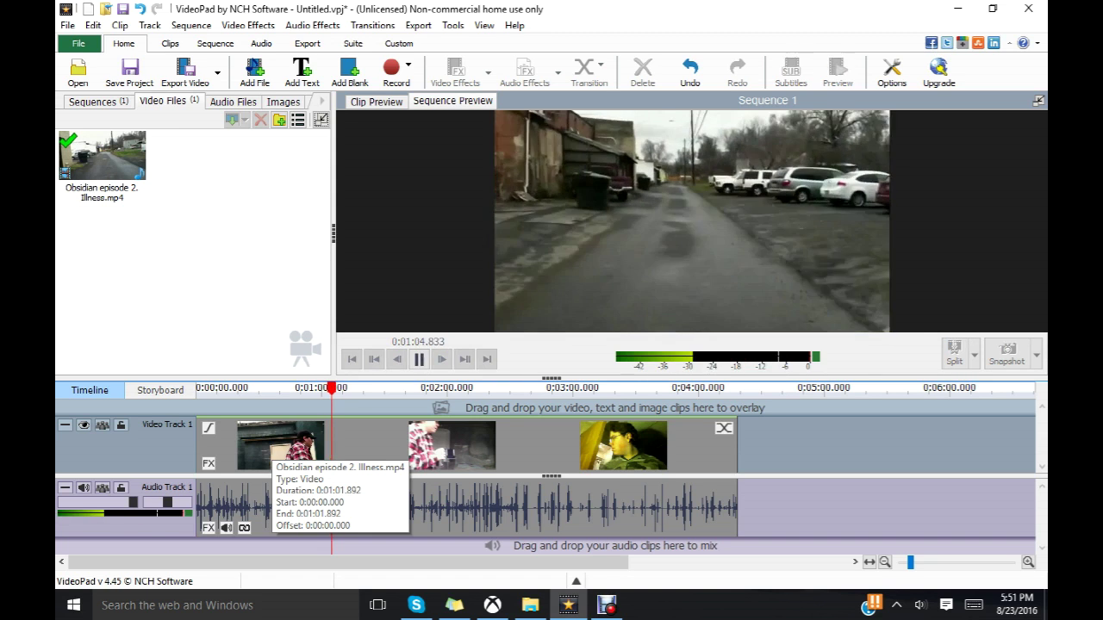
key(space)
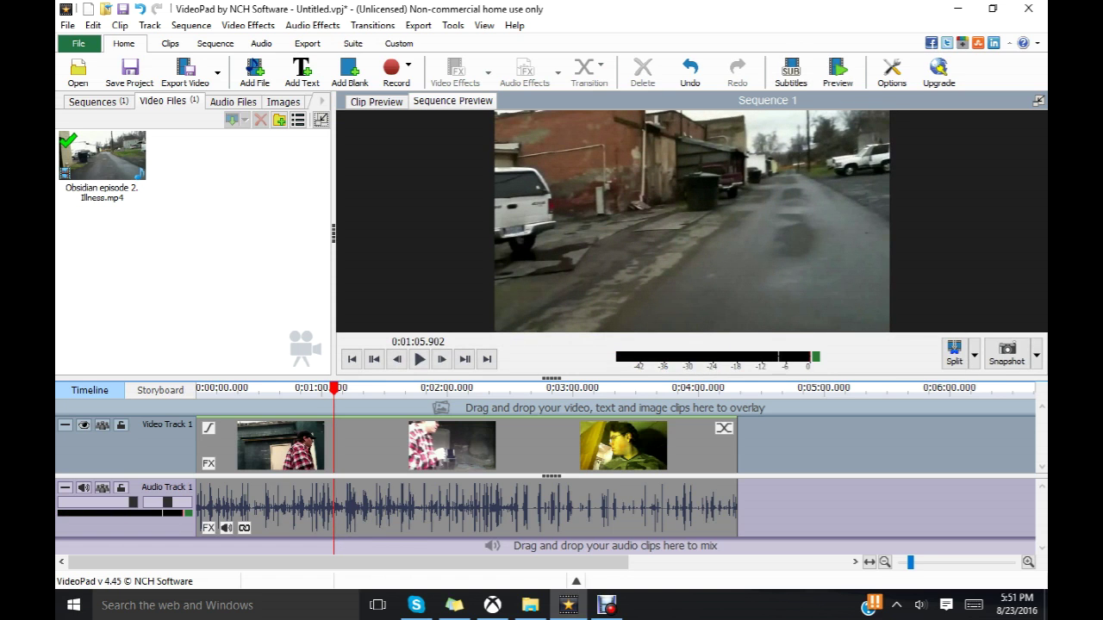
drag(334, 388, 405, 388)
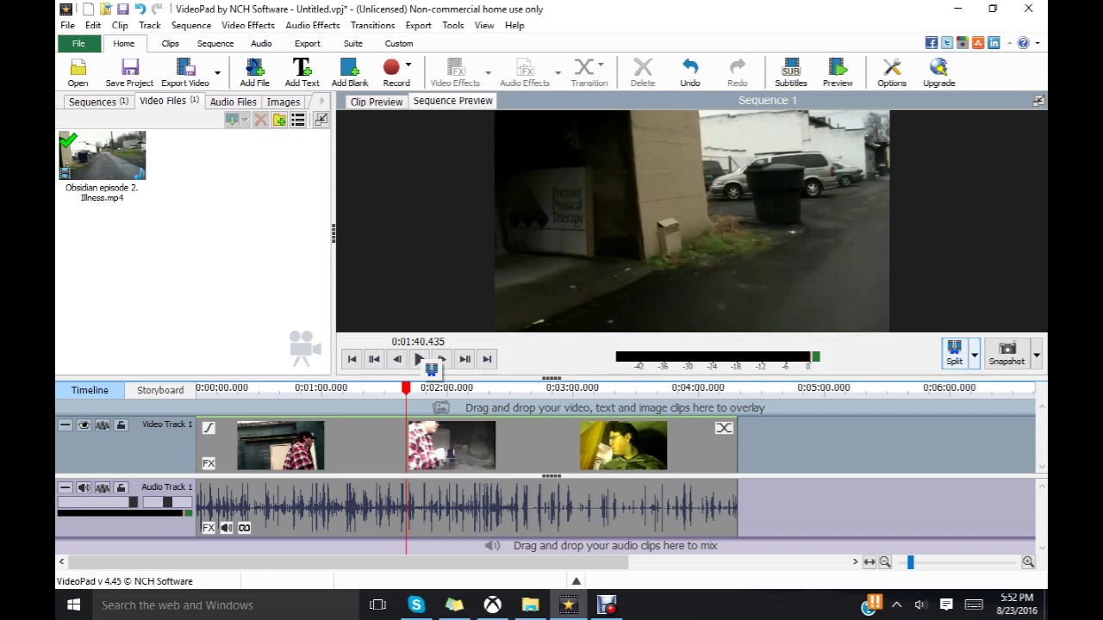
click(954, 354)
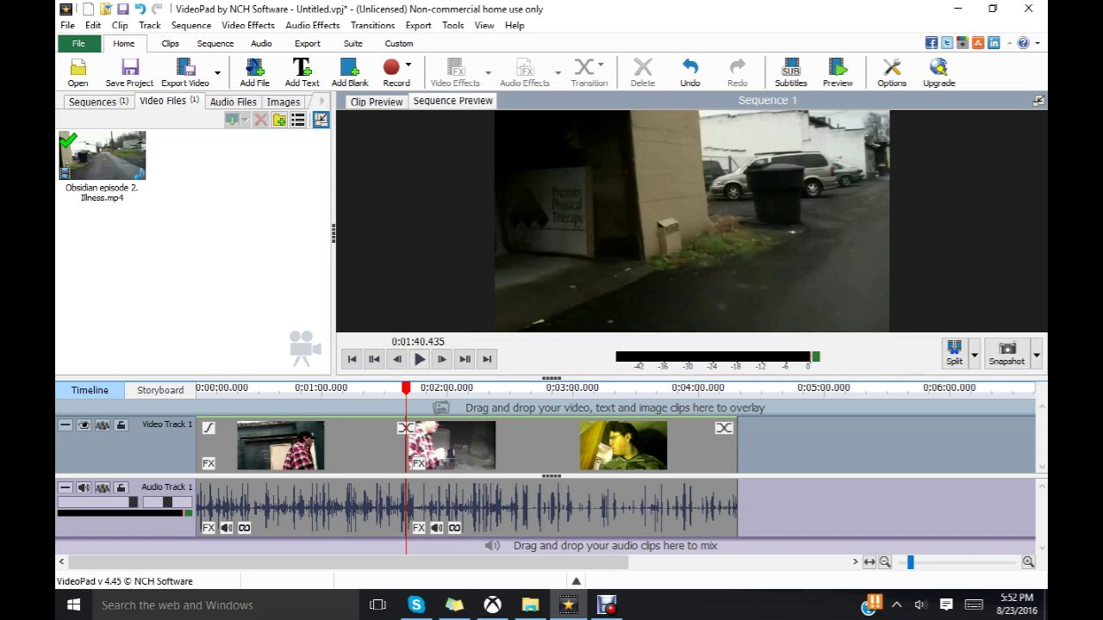
click(293, 504)
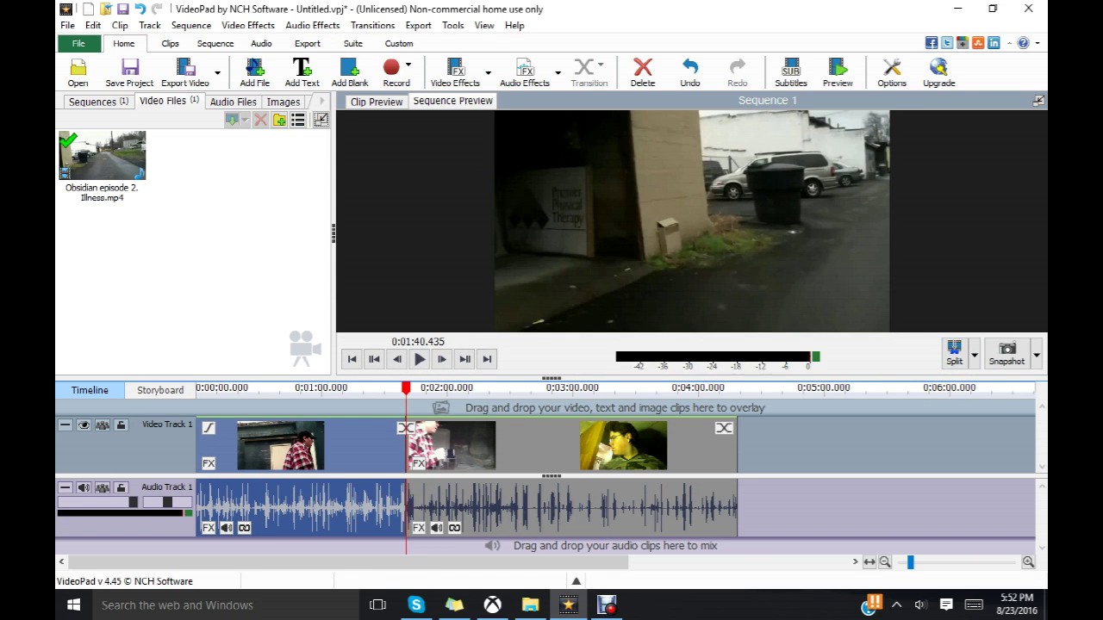
click(569, 508)
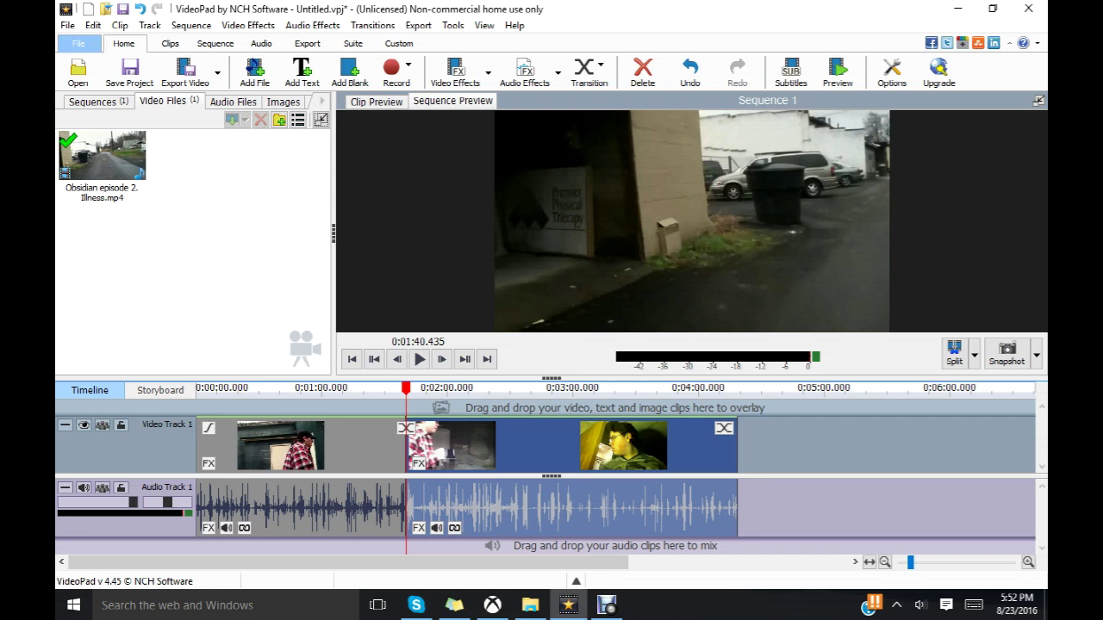
Undo the second split and the deletion, then preview the source Obsidian video.
key(ctrl+z)
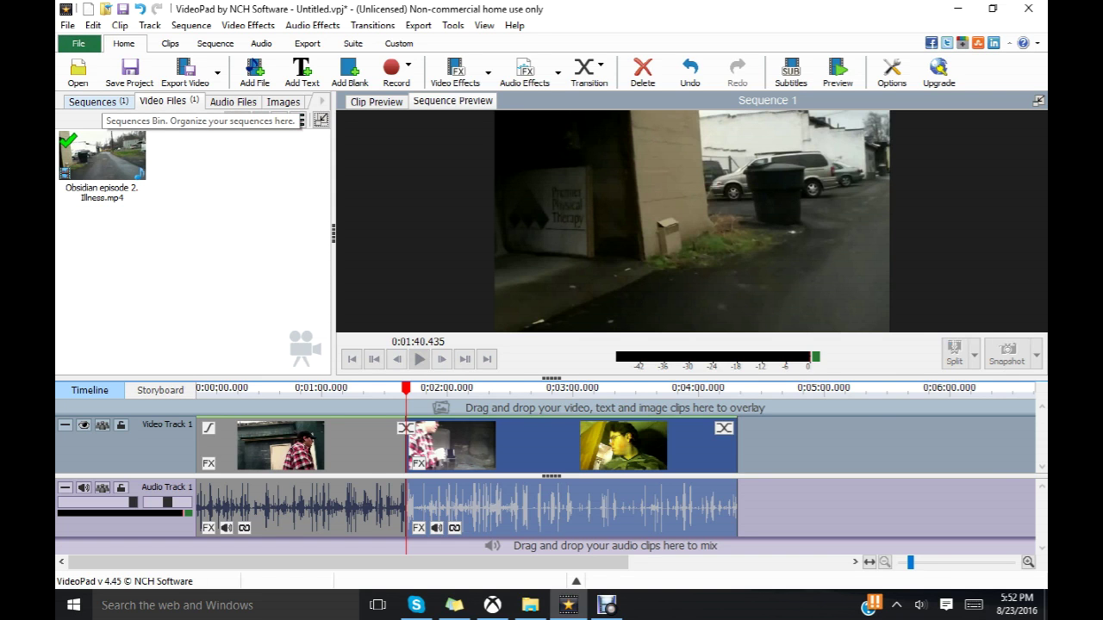
key(ctrl+z)
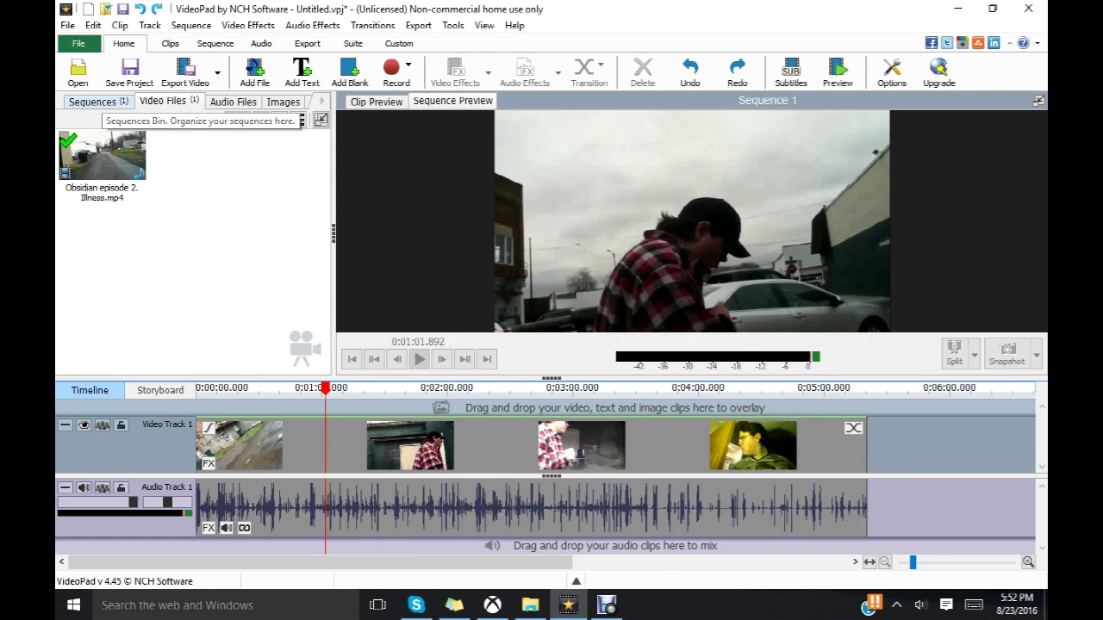
key(Return)
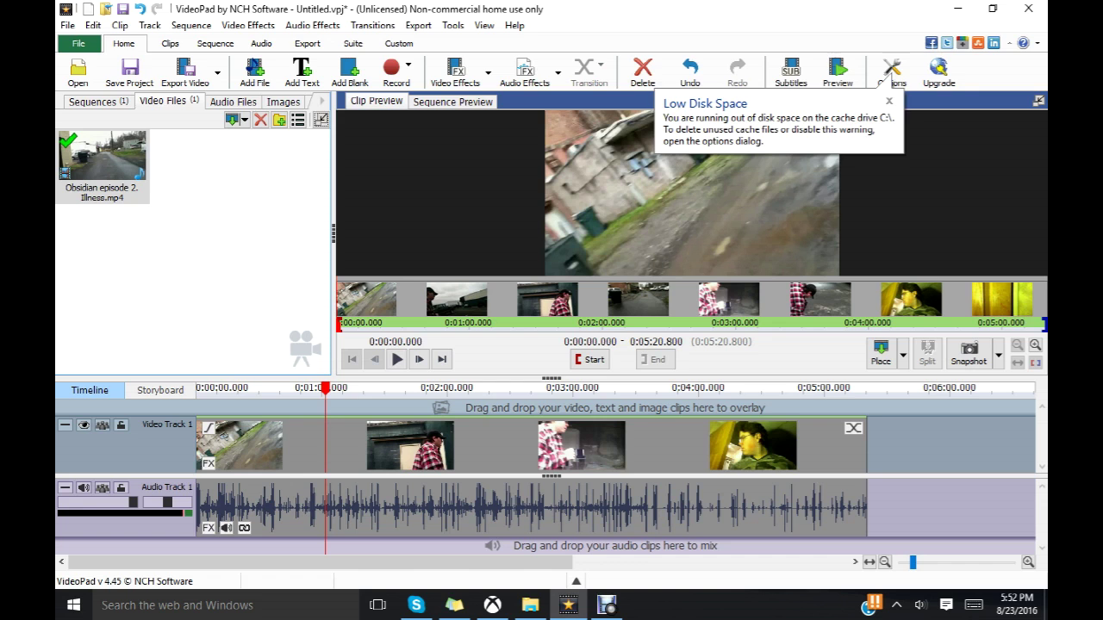
click(524, 69)
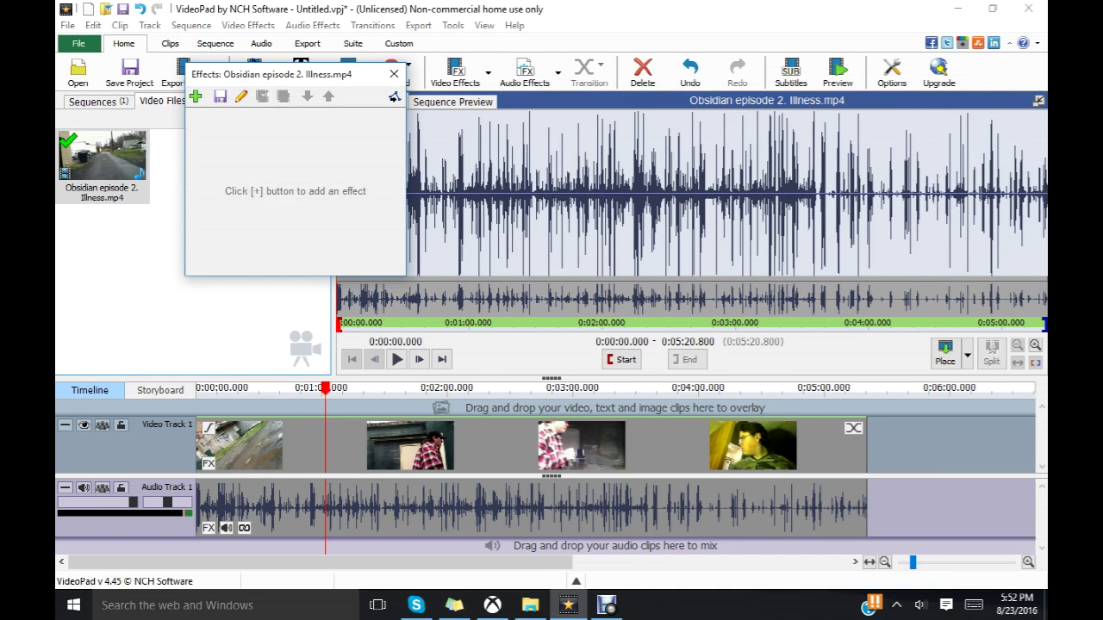
click(394, 73)
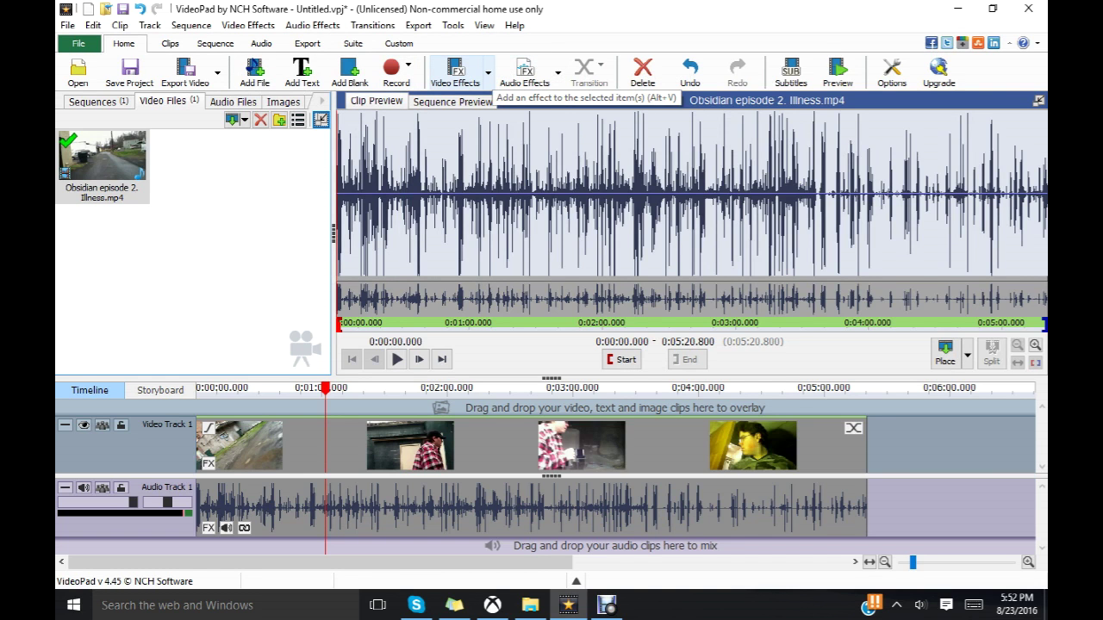
click(455, 70)
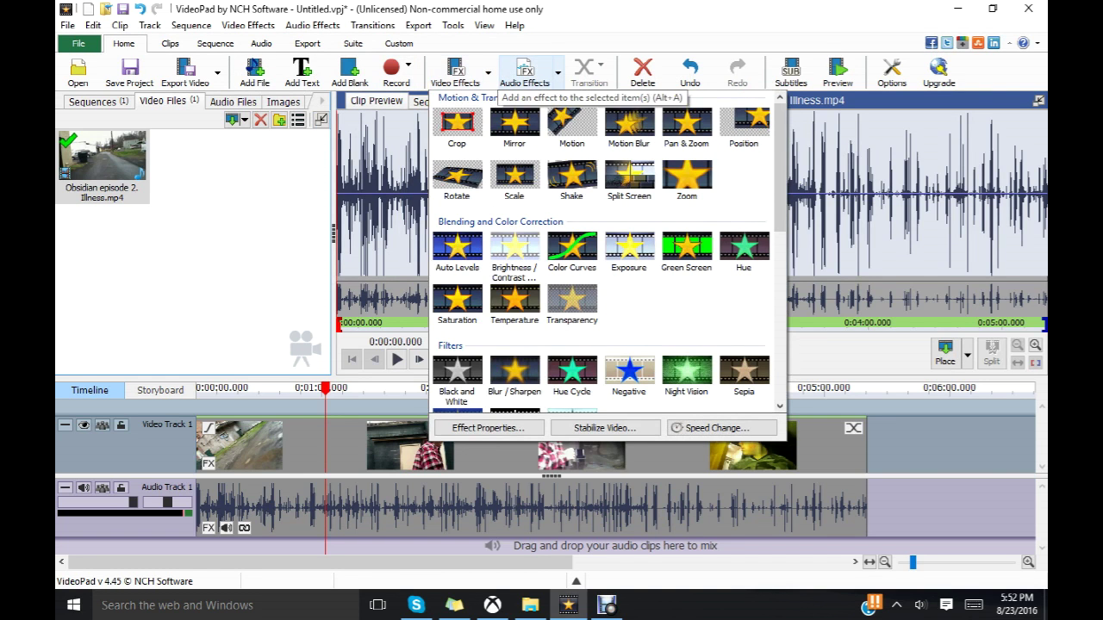
click(524, 72)
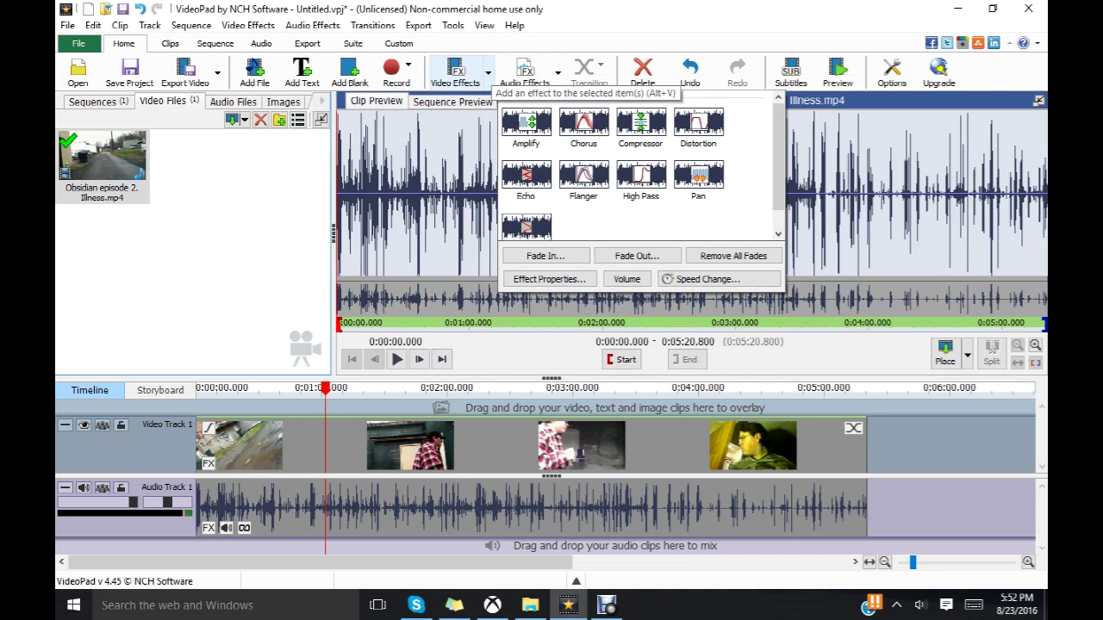
click(455, 73)
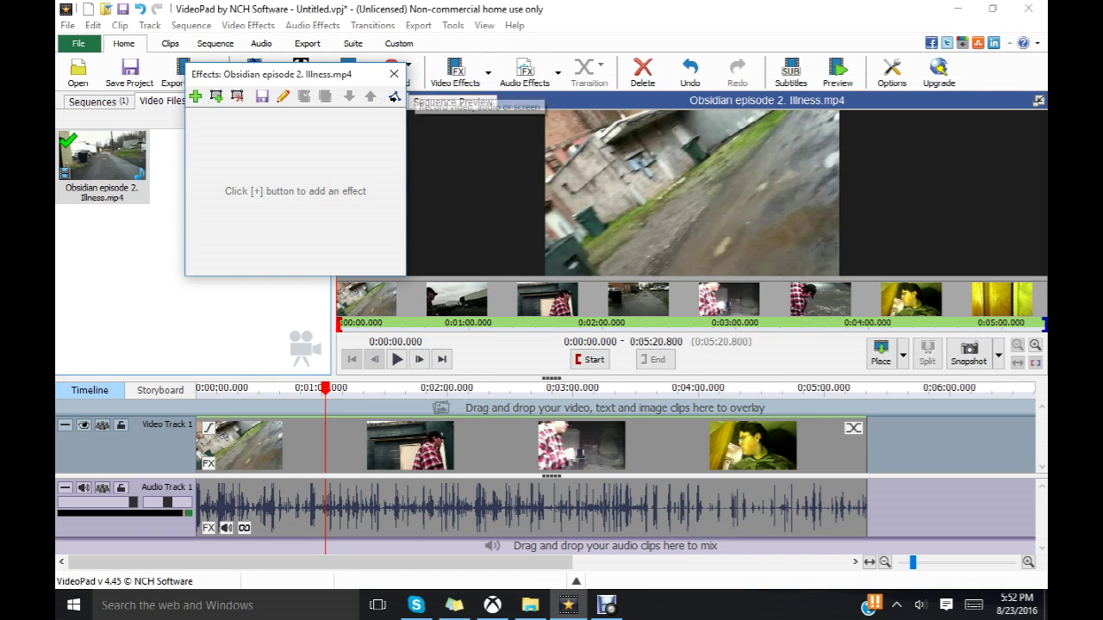
click(524, 72)
key(Escape)
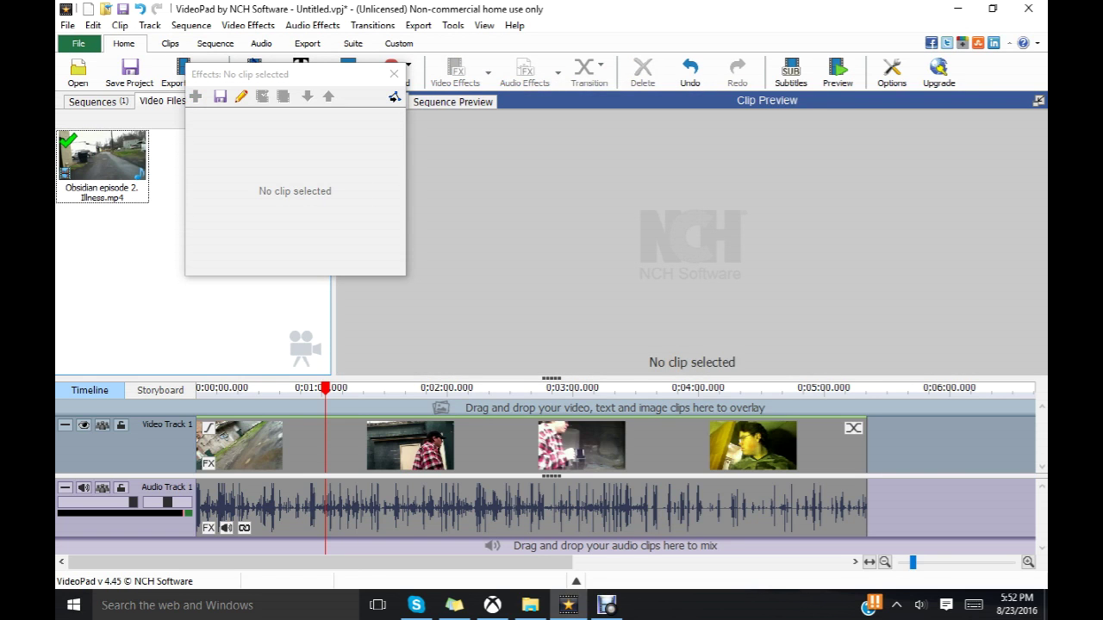
Close the empty effects list and select all timeline clips with Ctrl+A.
click(394, 73)
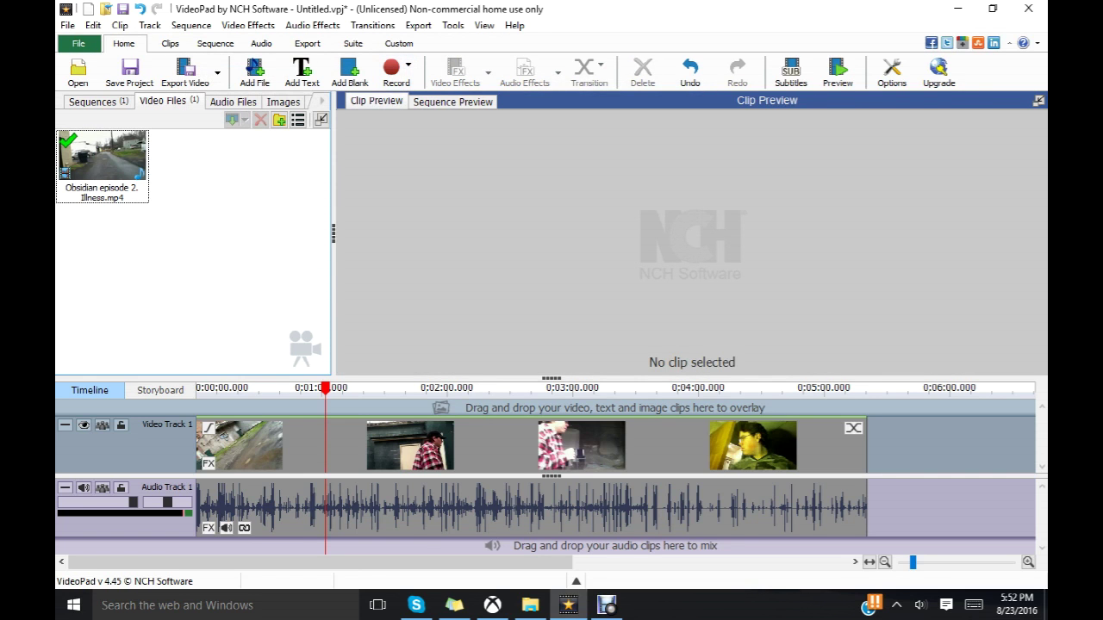
key(ctrl+a)
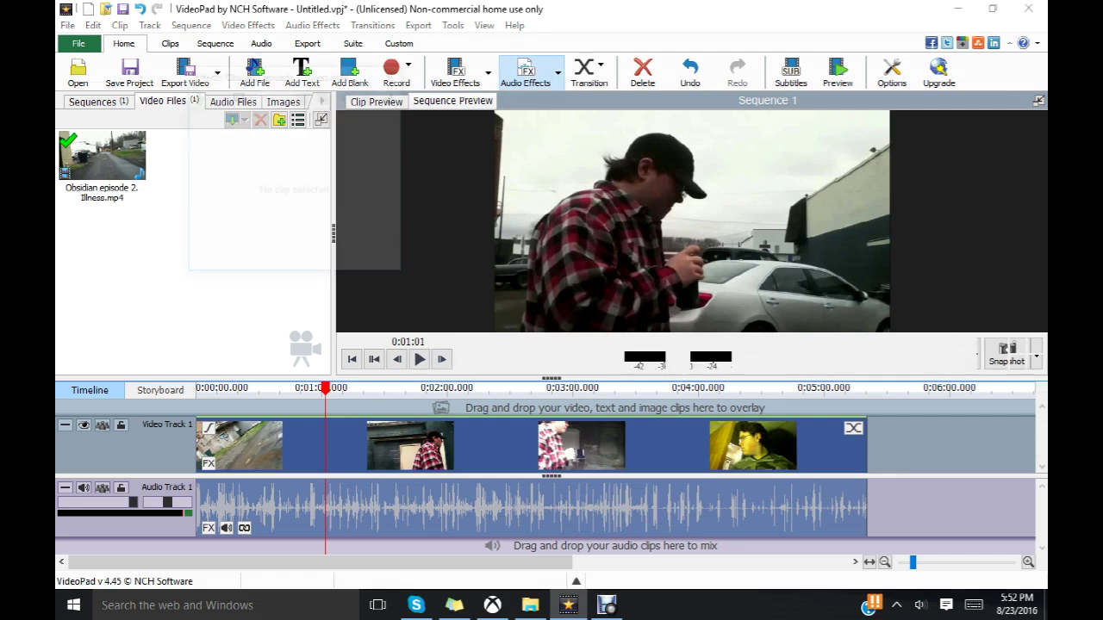